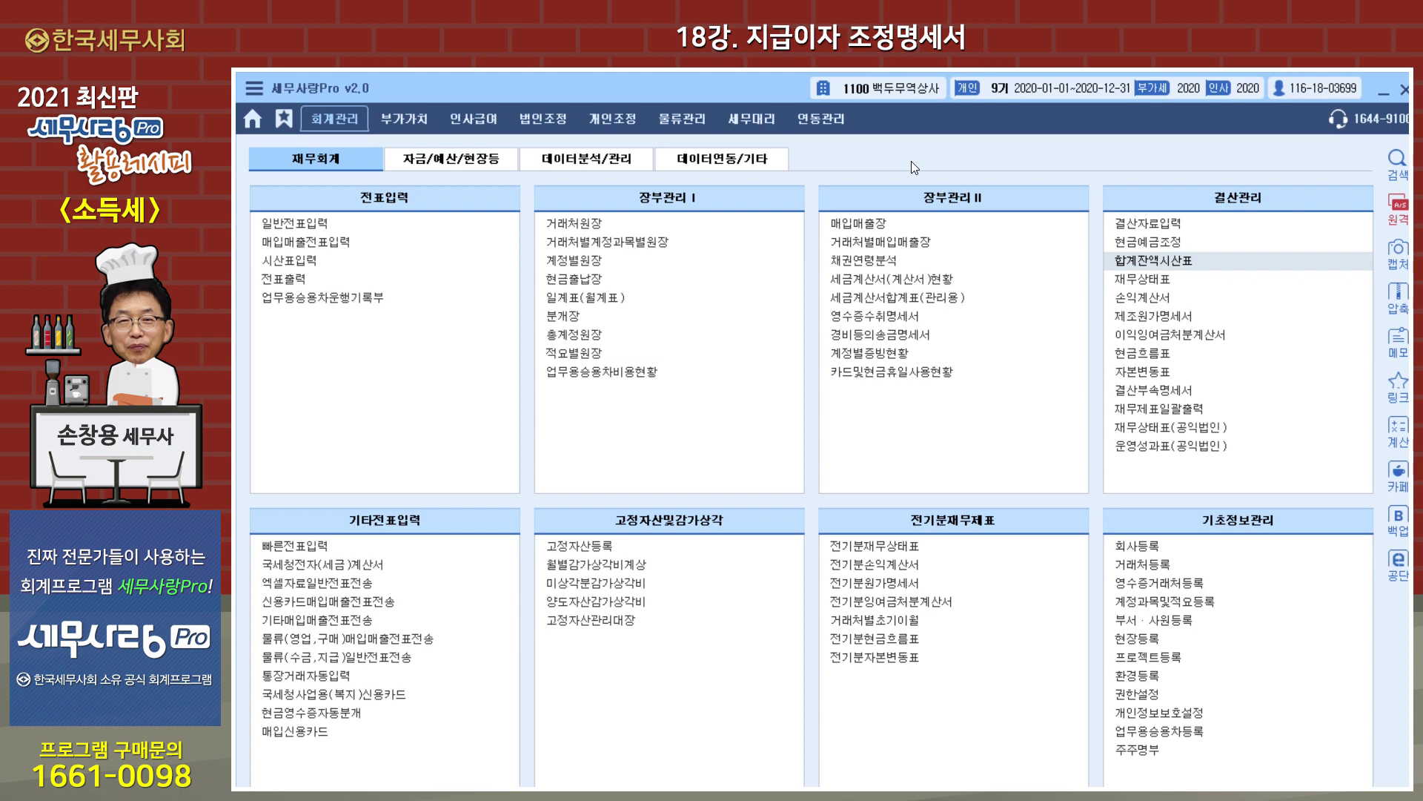
- Open the trial balance (합계잔액시산표) for December 31, 2020 and inspect the ledger of the 단기매매증권 account
{"action": "left_click", "coordinate": [1154, 263]}
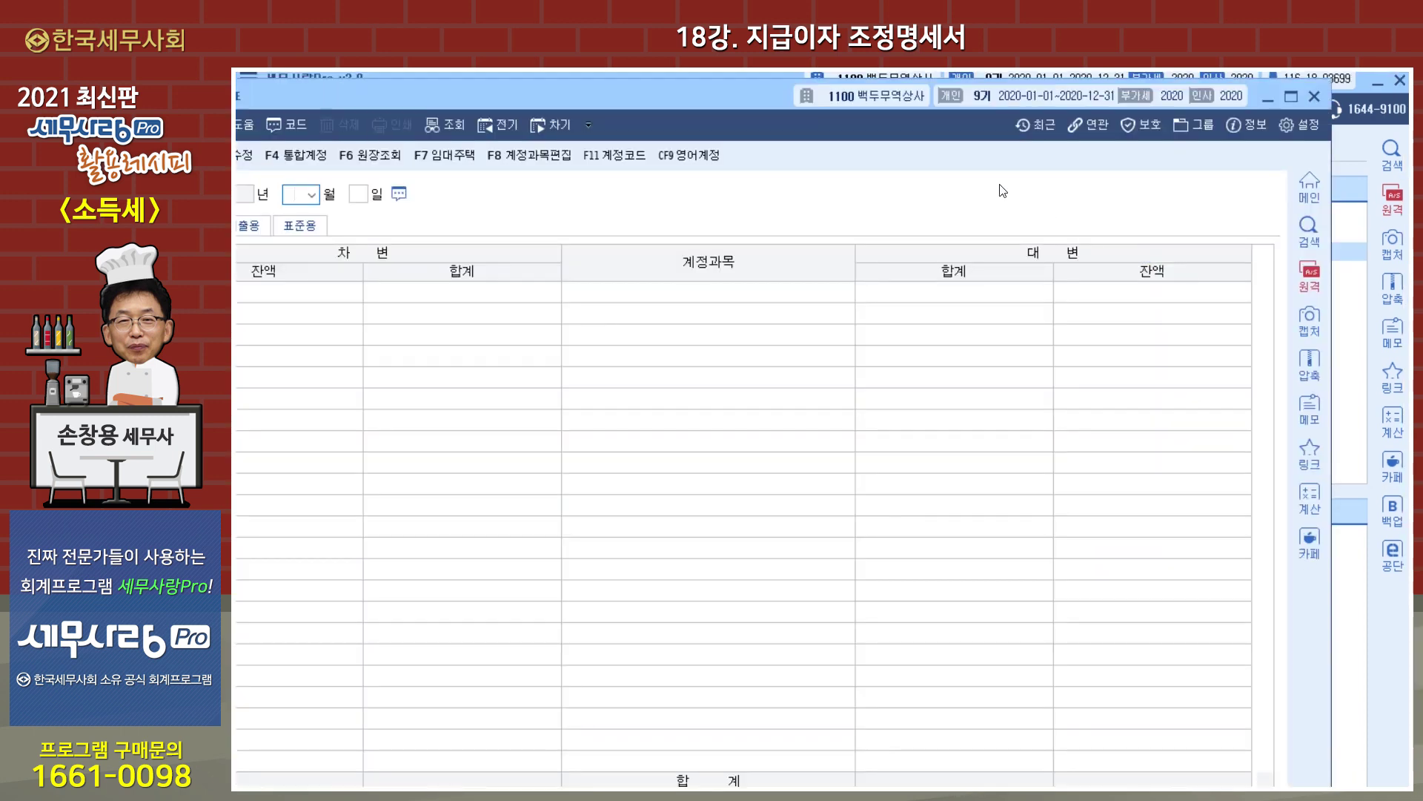
{"action": "left_click_drag", "start_coordinate": [722, 100], "coordinate": [811, 92]}
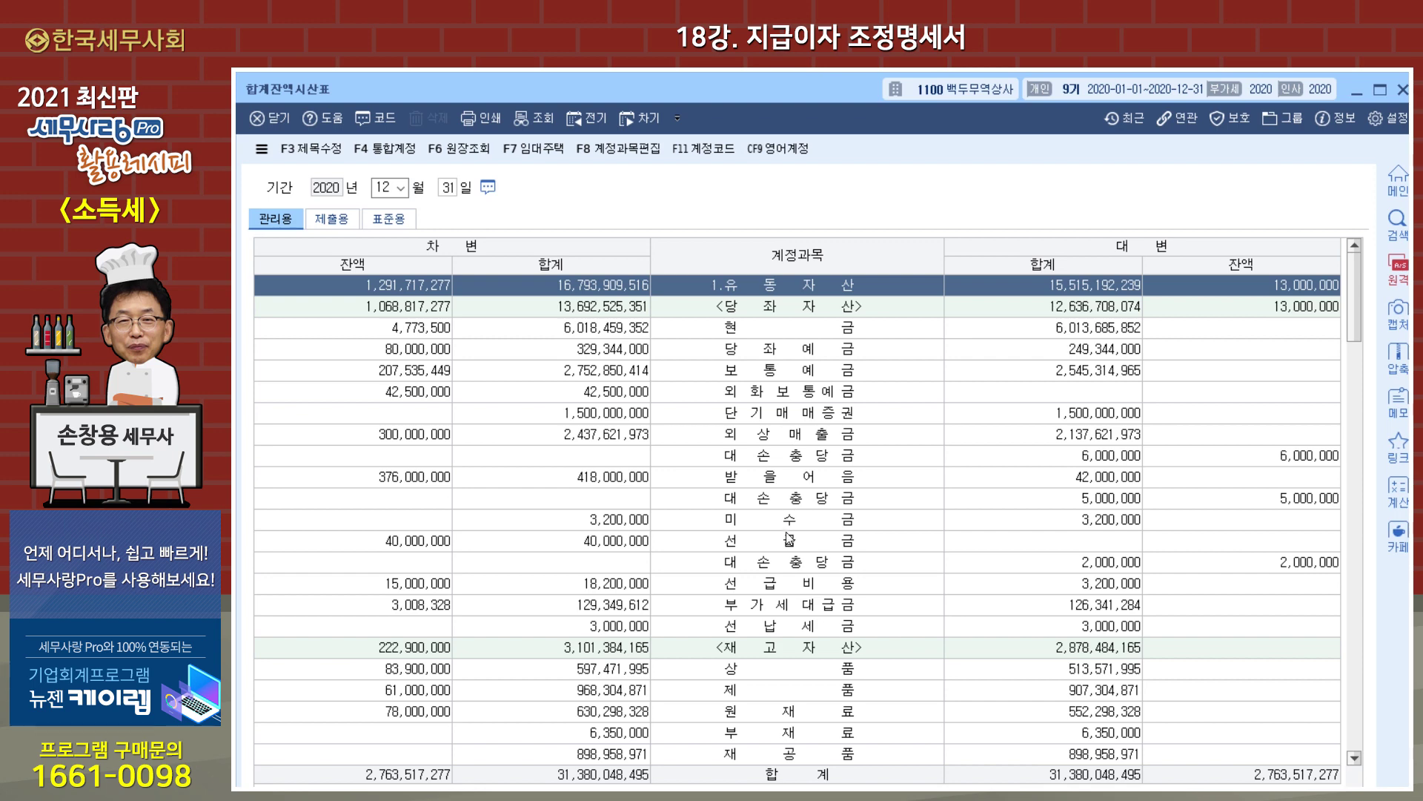
{"action": "left_click", "coordinate": [780, 413]}
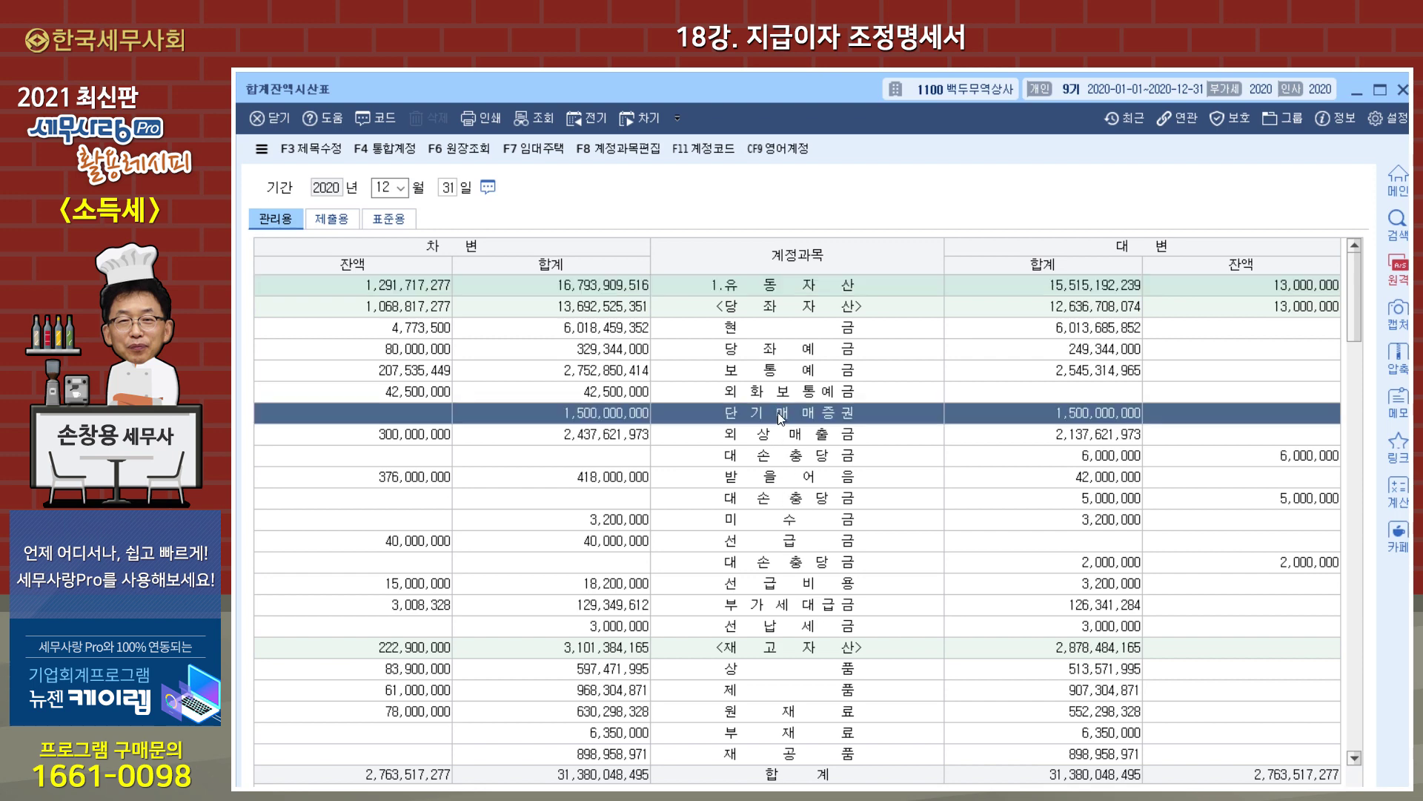
{"action": "double_click", "coordinate": [777, 411]}
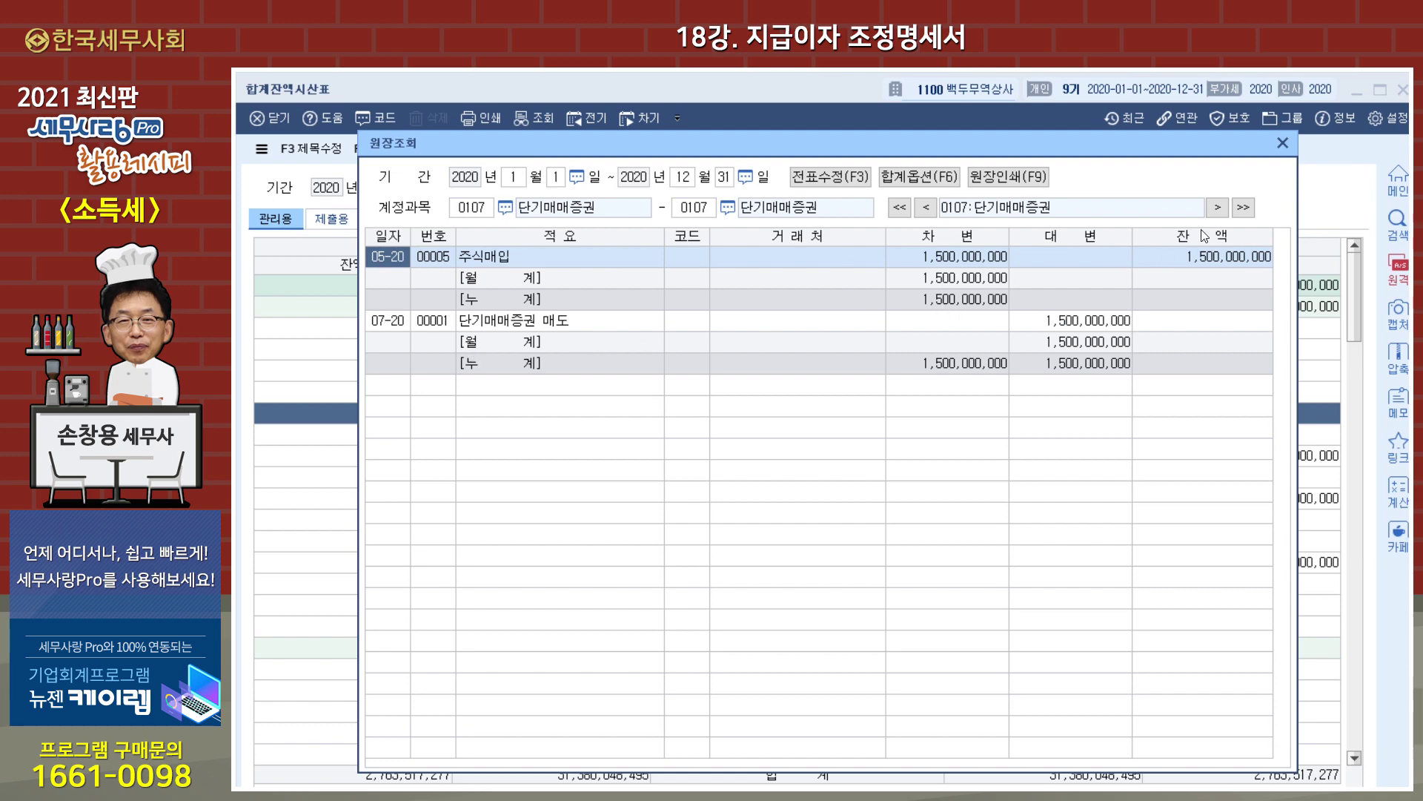
{"action": "left_click", "coordinate": [1283, 144]}
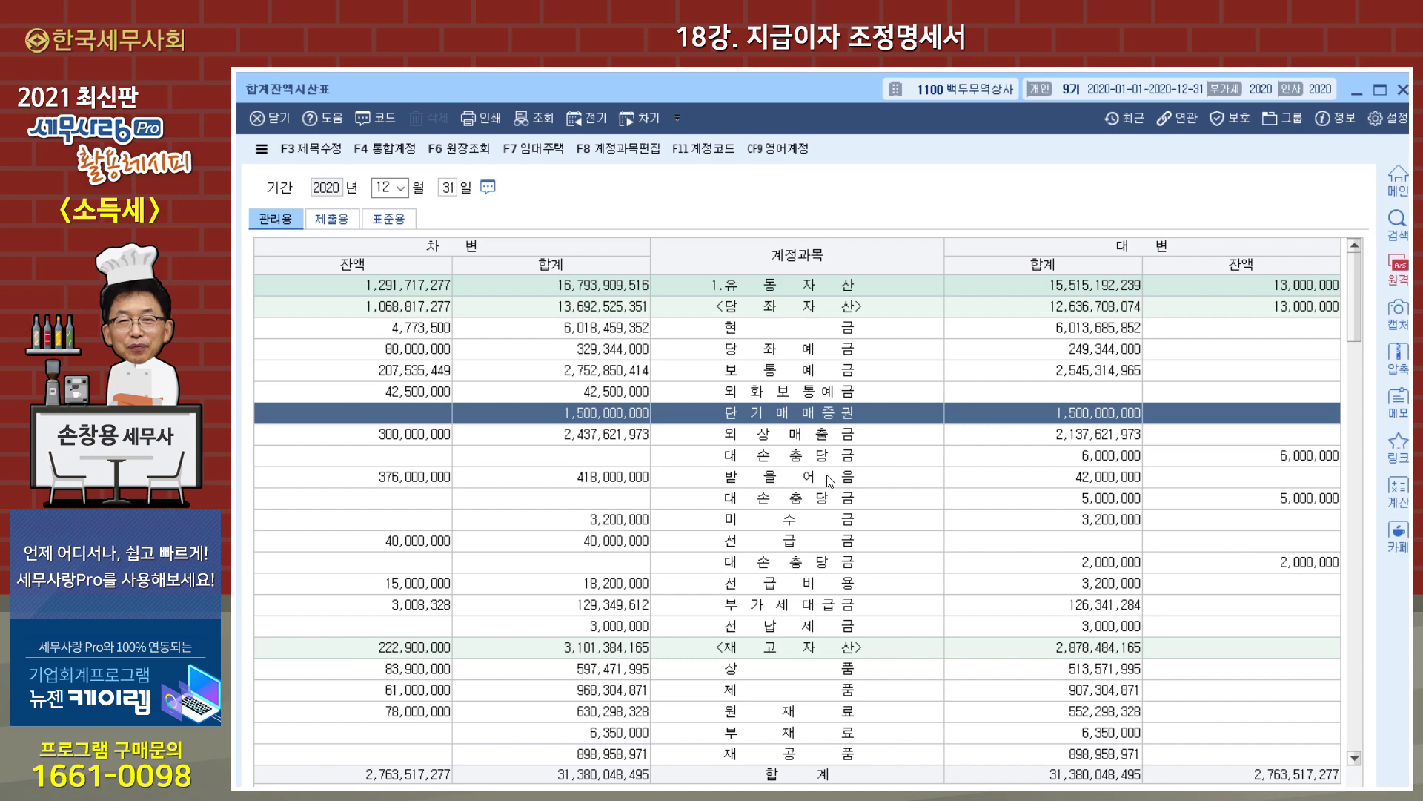
- Locate the 이자비용 row under 영업외비용 in the trial balance, and close the trial balance
{"action": "scroll", "coordinate": [805, 539], "scroll_direction": "down", "scroll_amount": 7}
{"action": "scroll", "coordinate": [804, 539], "scroll_direction": "down", "scroll_amount": 20}
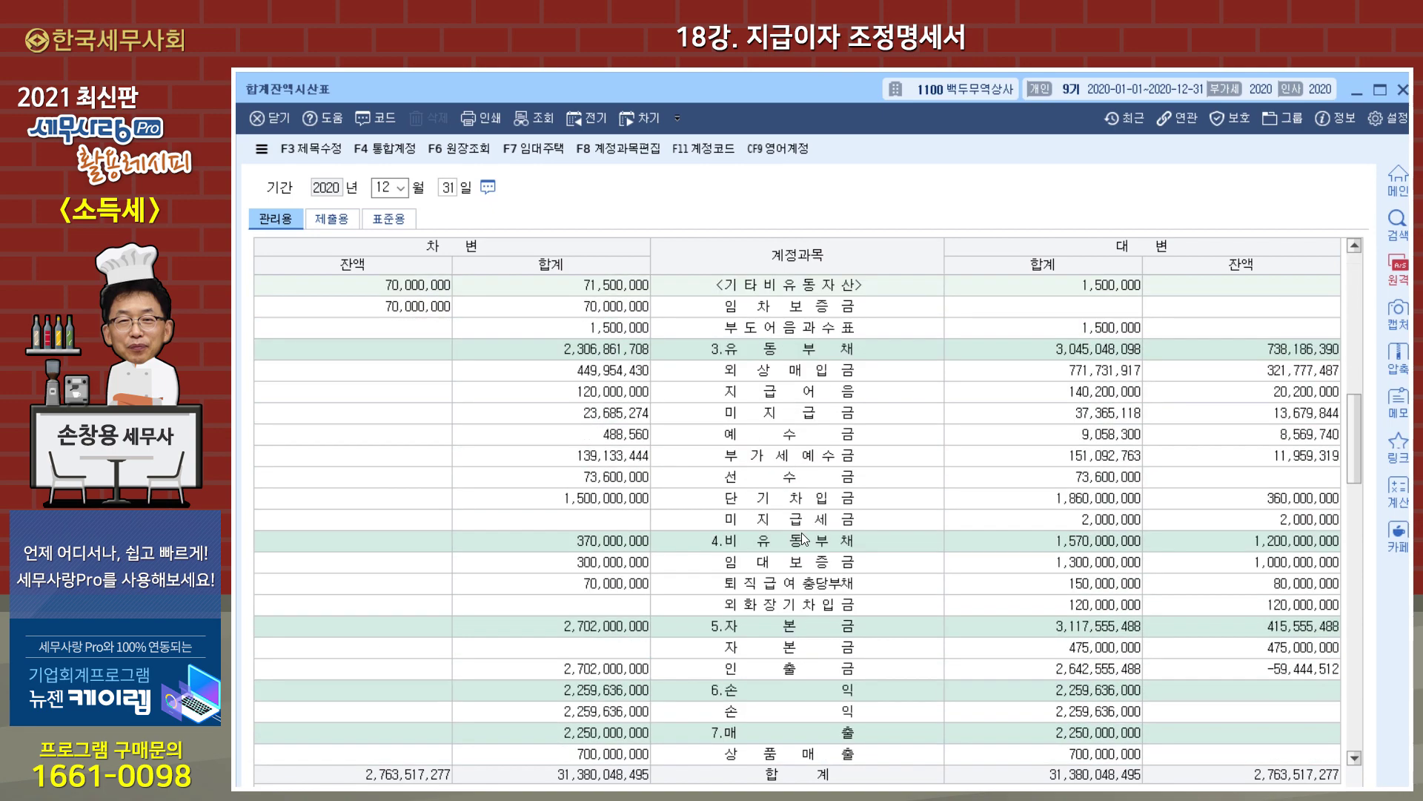
{"action": "scroll", "coordinate": [806, 539], "scroll_direction": "down", "scroll_amount": 1}
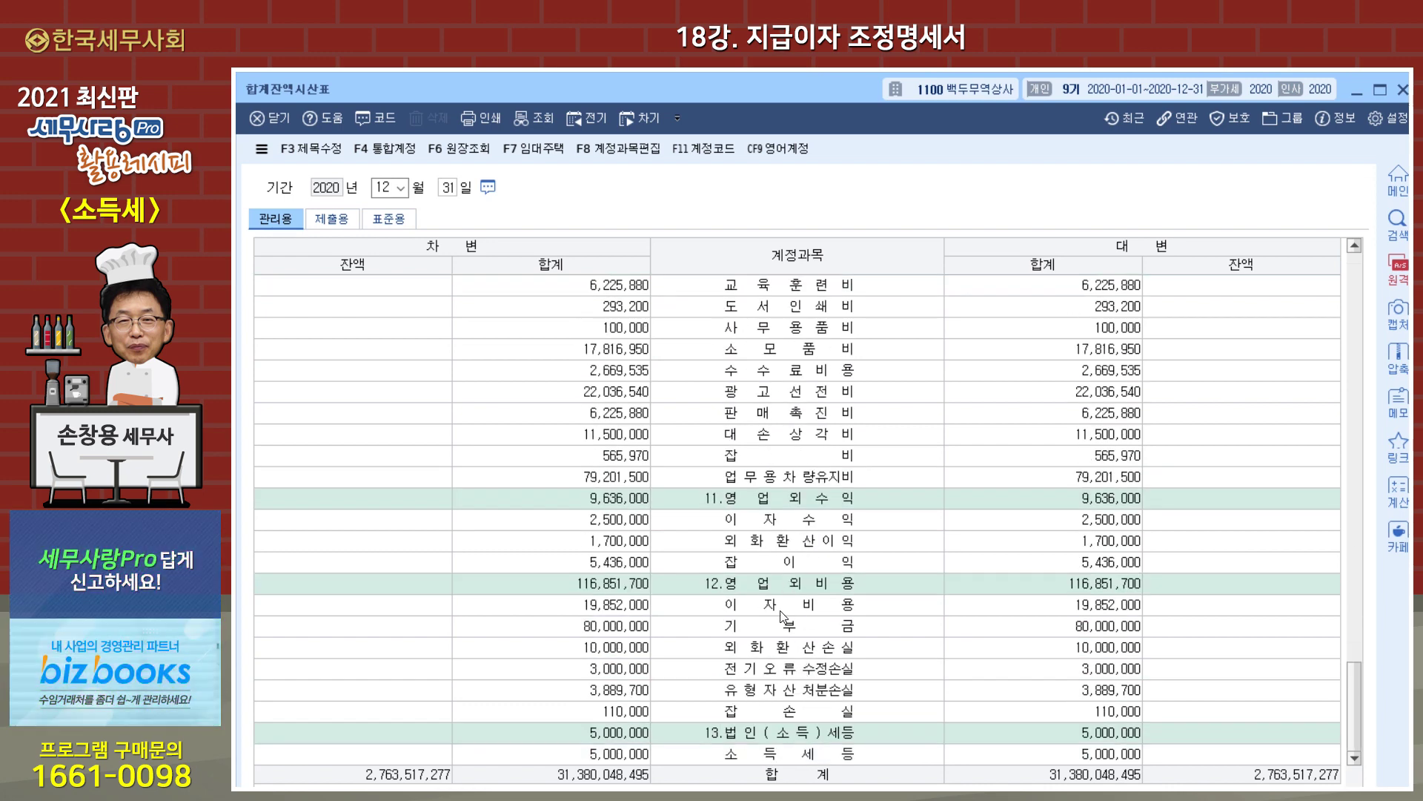
{"action": "left_click", "coordinate": [780, 612]}
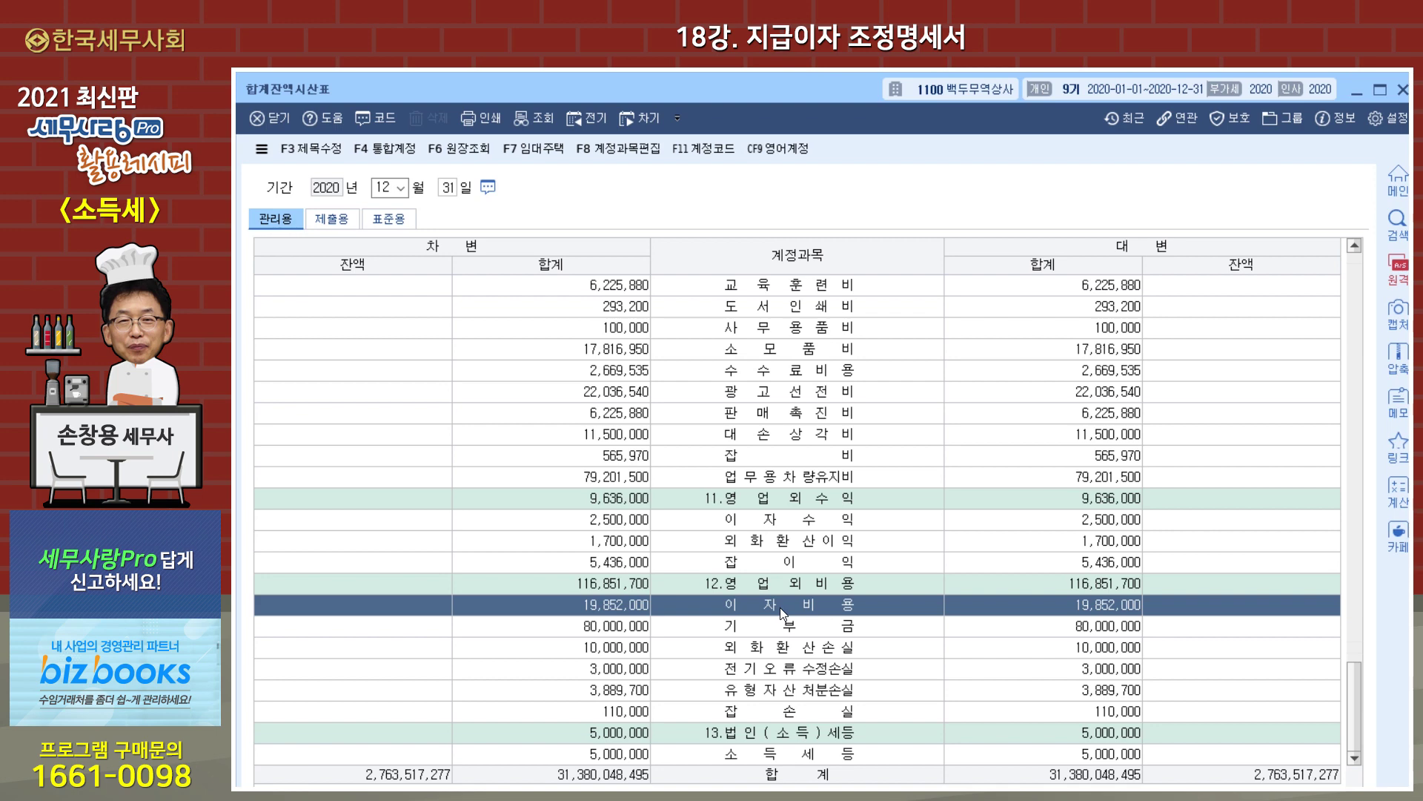
{"action": "left_click", "coordinate": [1402, 90]}
- Open 지급이자조정명세서(1,2) for individual tax adjustment and reload its asset and liability data from the vouchers, replacing the existing entries
{"action": "left_click", "coordinate": [619, 114]}
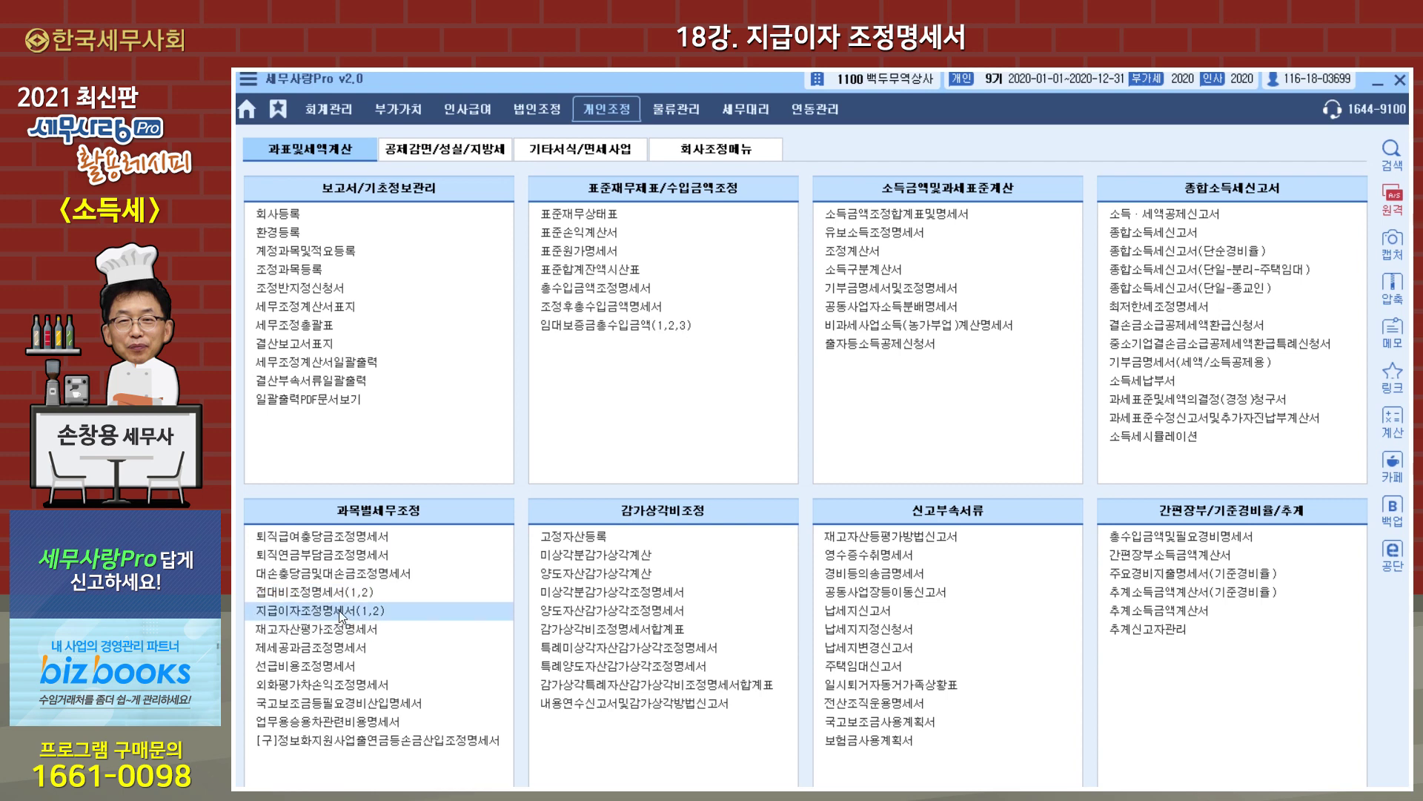
{"action": "left_click", "coordinate": [341, 612]}
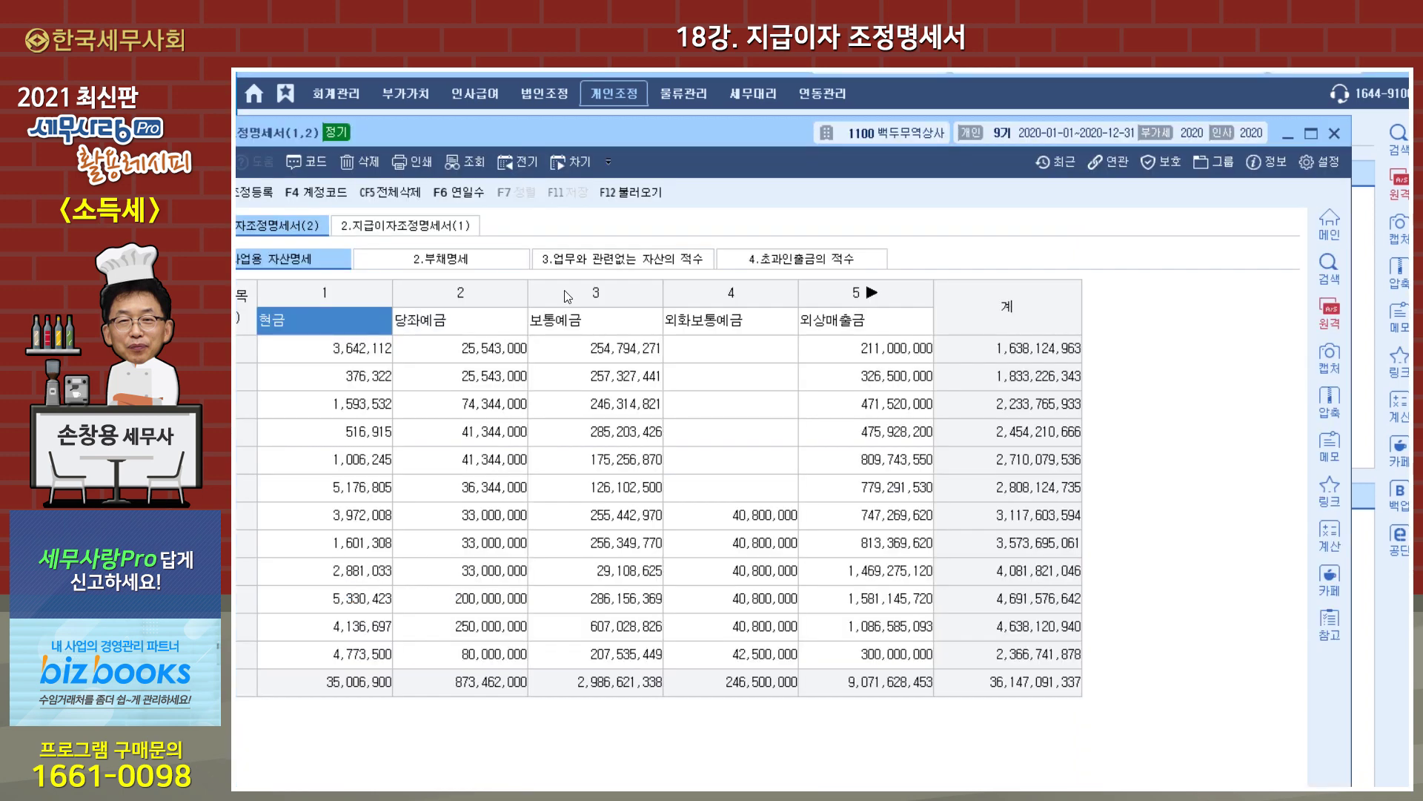
{"action": "left_click_drag", "start_coordinate": [645, 139], "coordinate": [713, 95]}
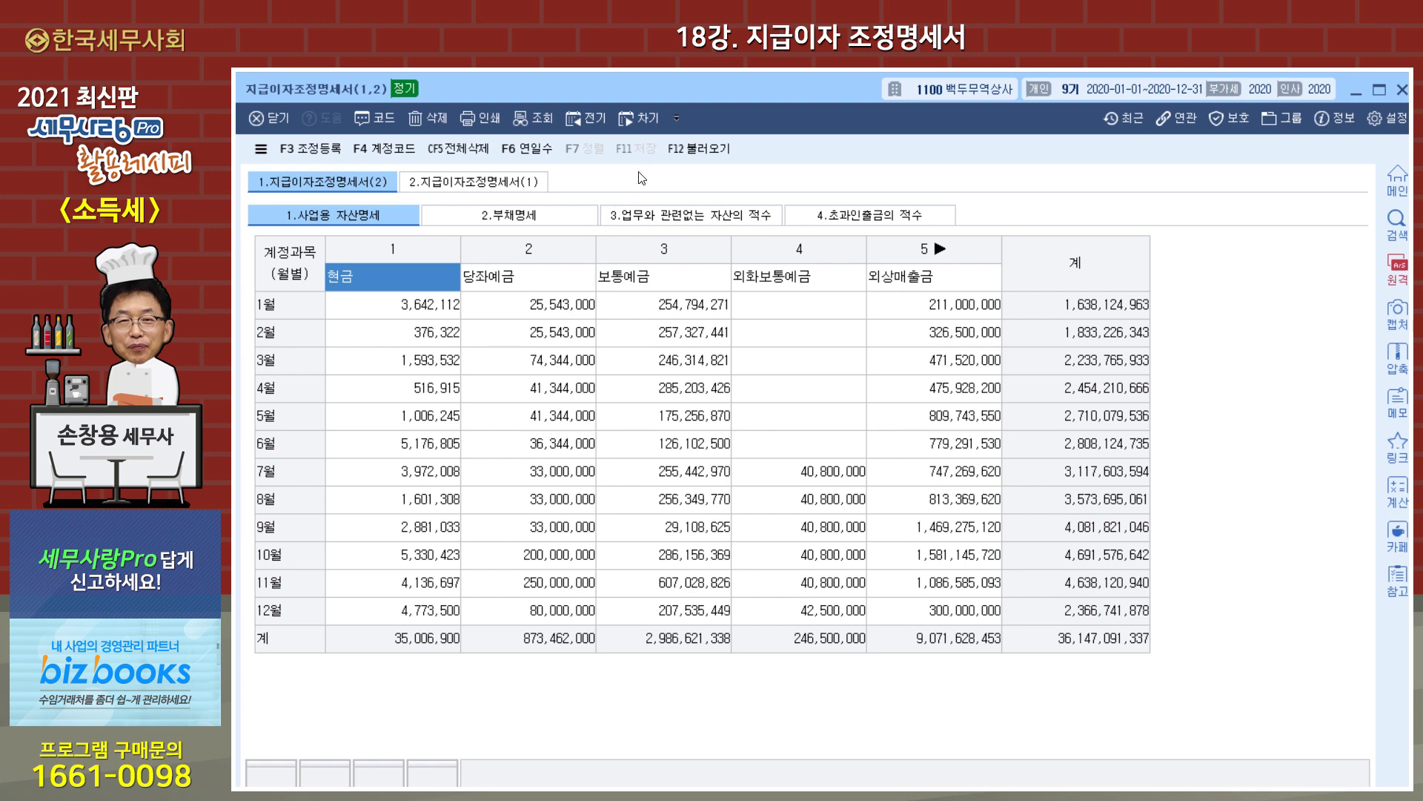
{"action": "left_click", "coordinate": [695, 151]}
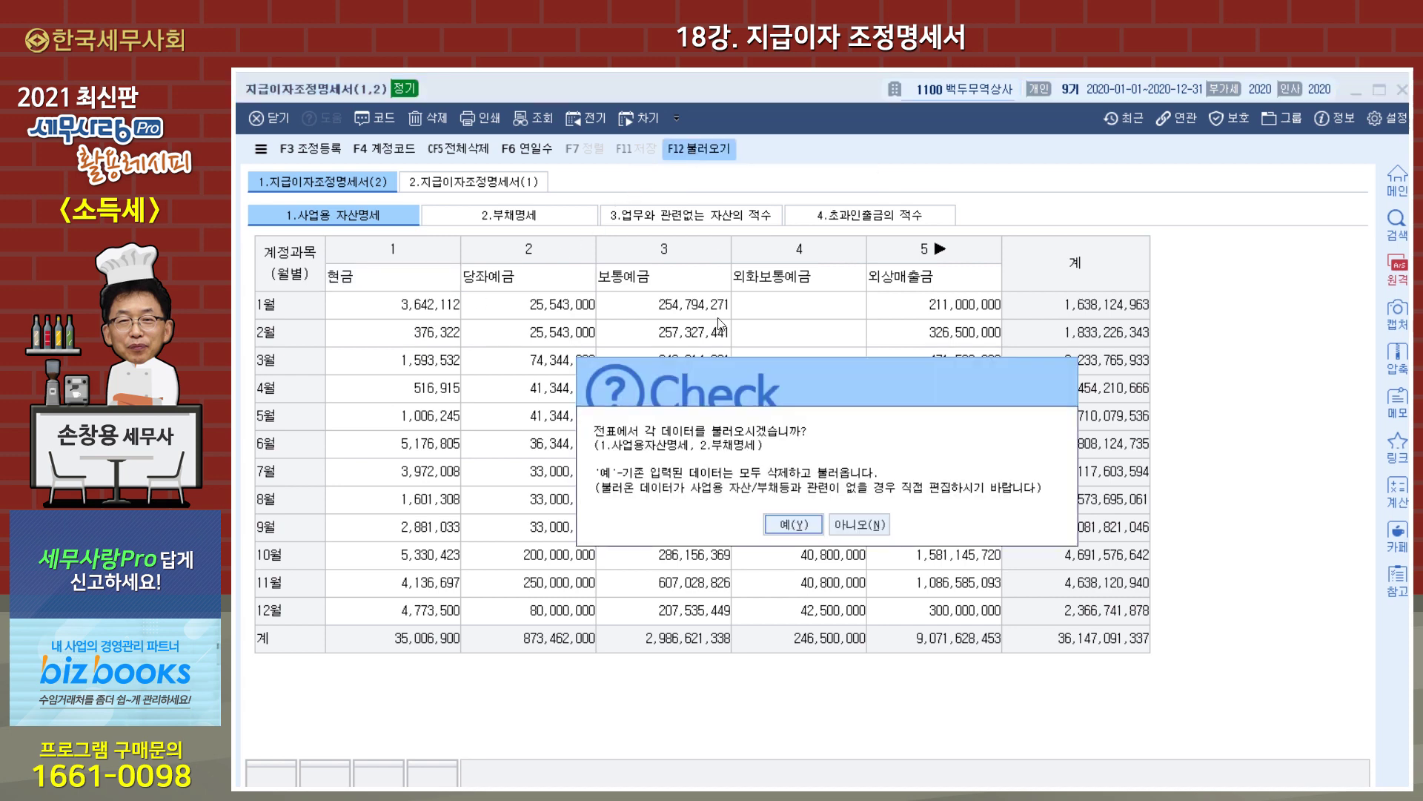
{"action": "left_click", "coordinate": [791, 528]}
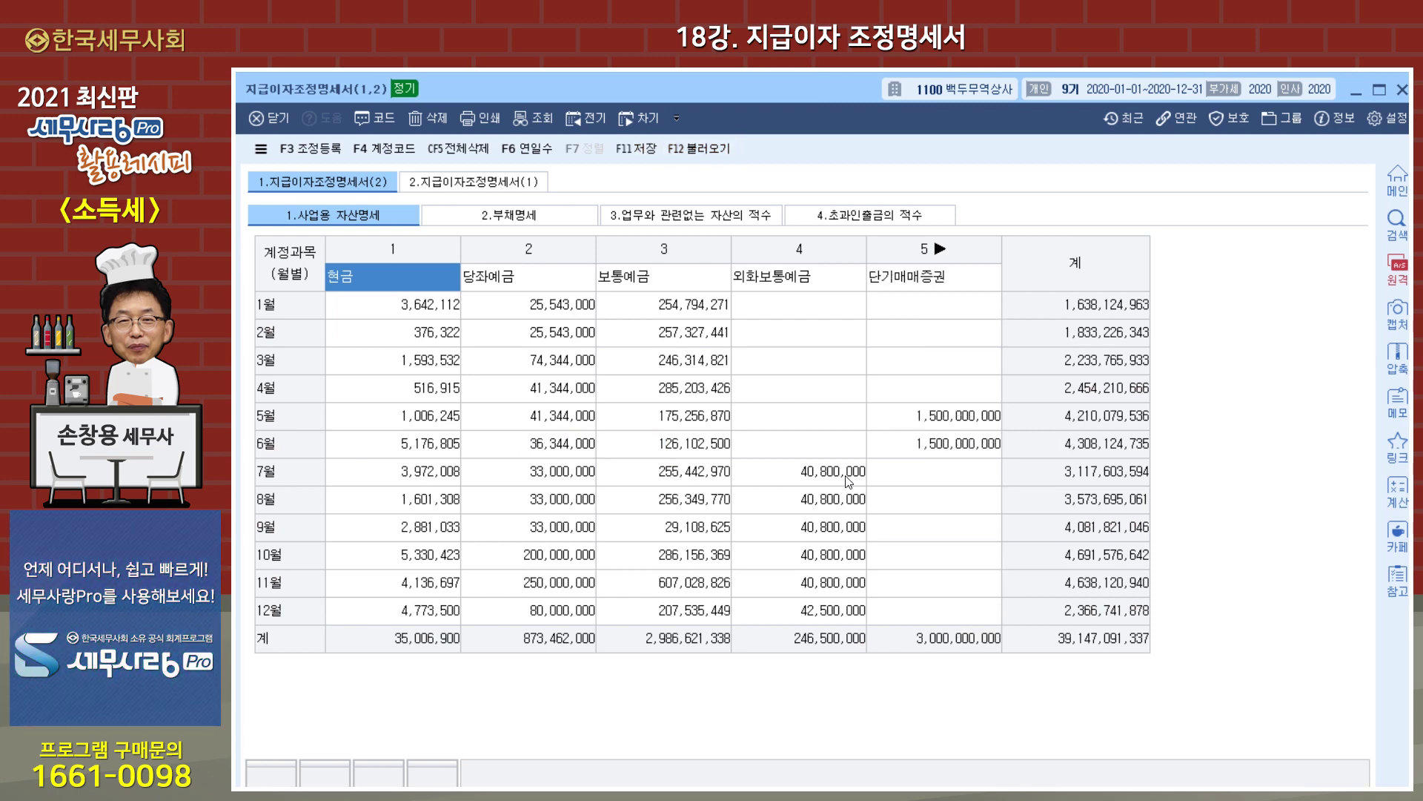
- Delete the 단기매매증권 column from the business asset details (사업용 자산명세)
{"action": "left_click", "coordinate": [968, 290]}
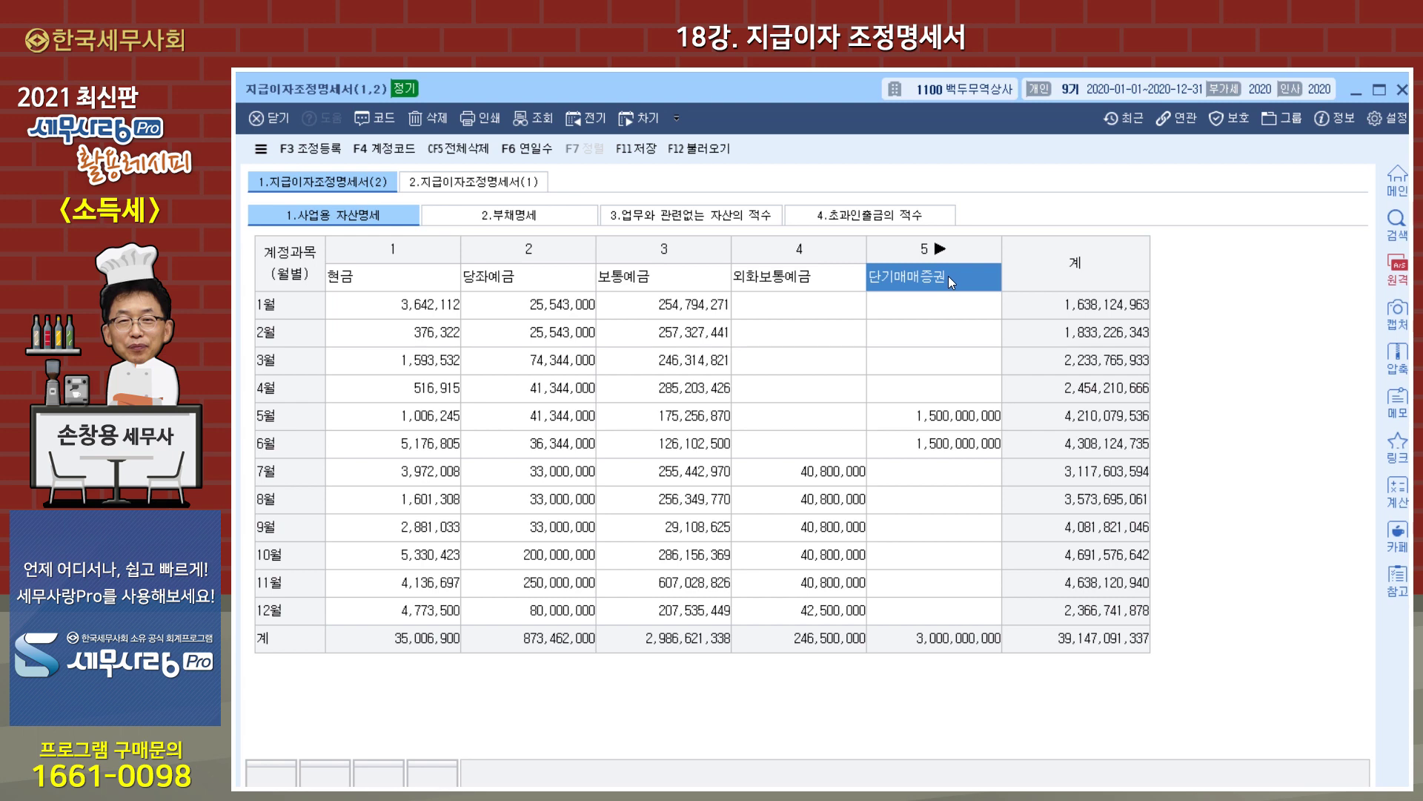
{"action": "left_click", "coordinate": [430, 119]}
{"action": "left_click", "coordinate": [786, 496]}
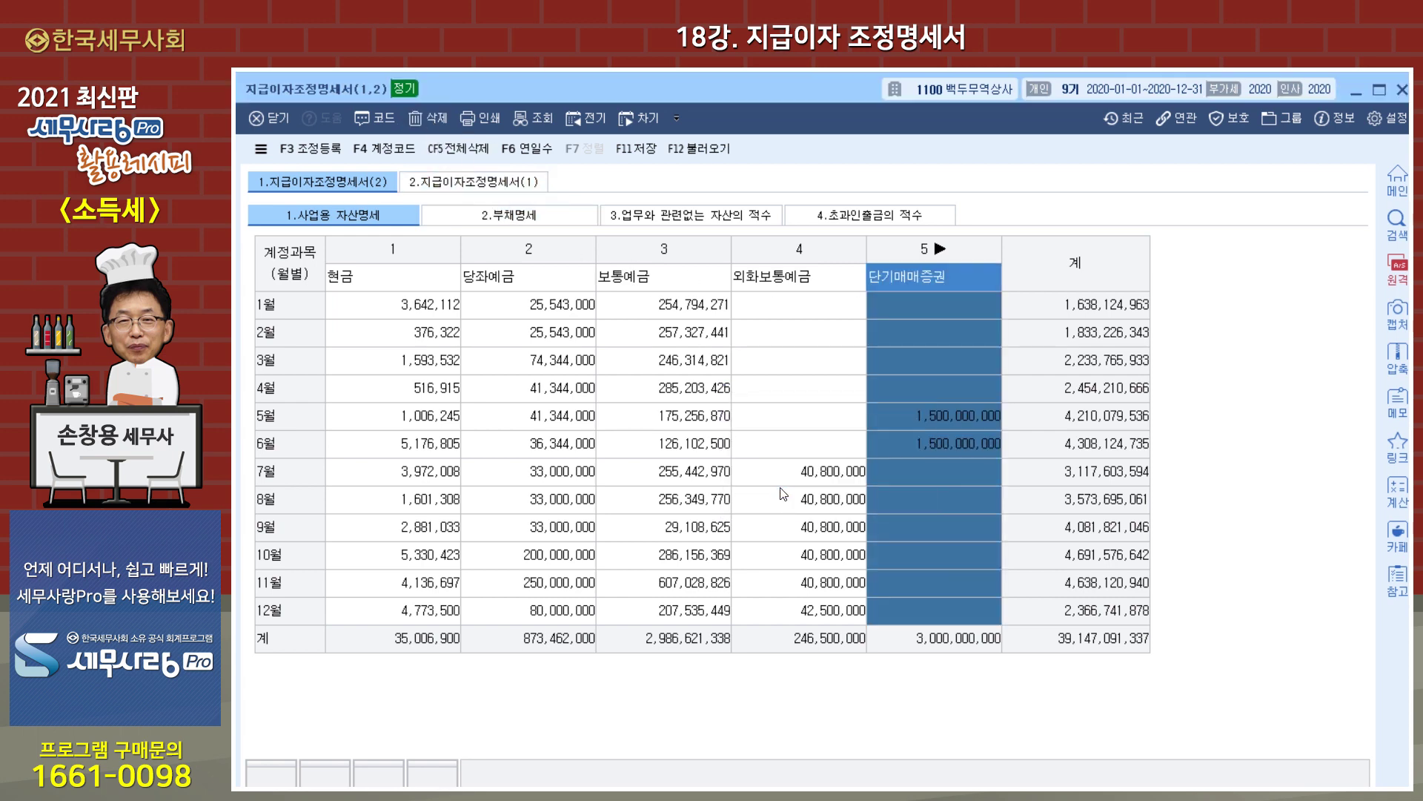
- Examine the monthly balances of the remaining business asset accounts, from 당좌예금 through 상품
{"action": "left_click", "coordinate": [526, 283]}
{"action": "left_click", "coordinate": [637, 285]}
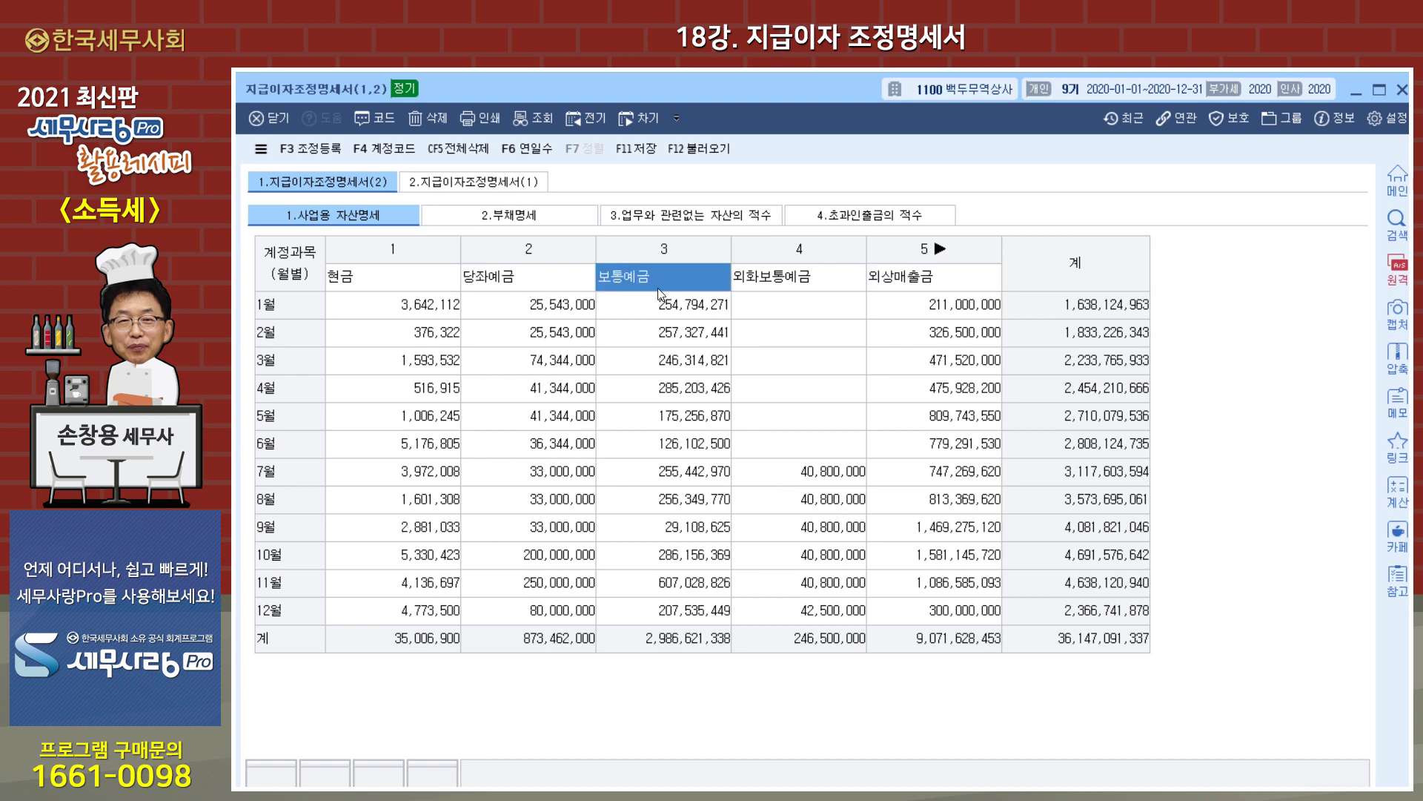
{"action": "left_click", "coordinate": [792, 286]}
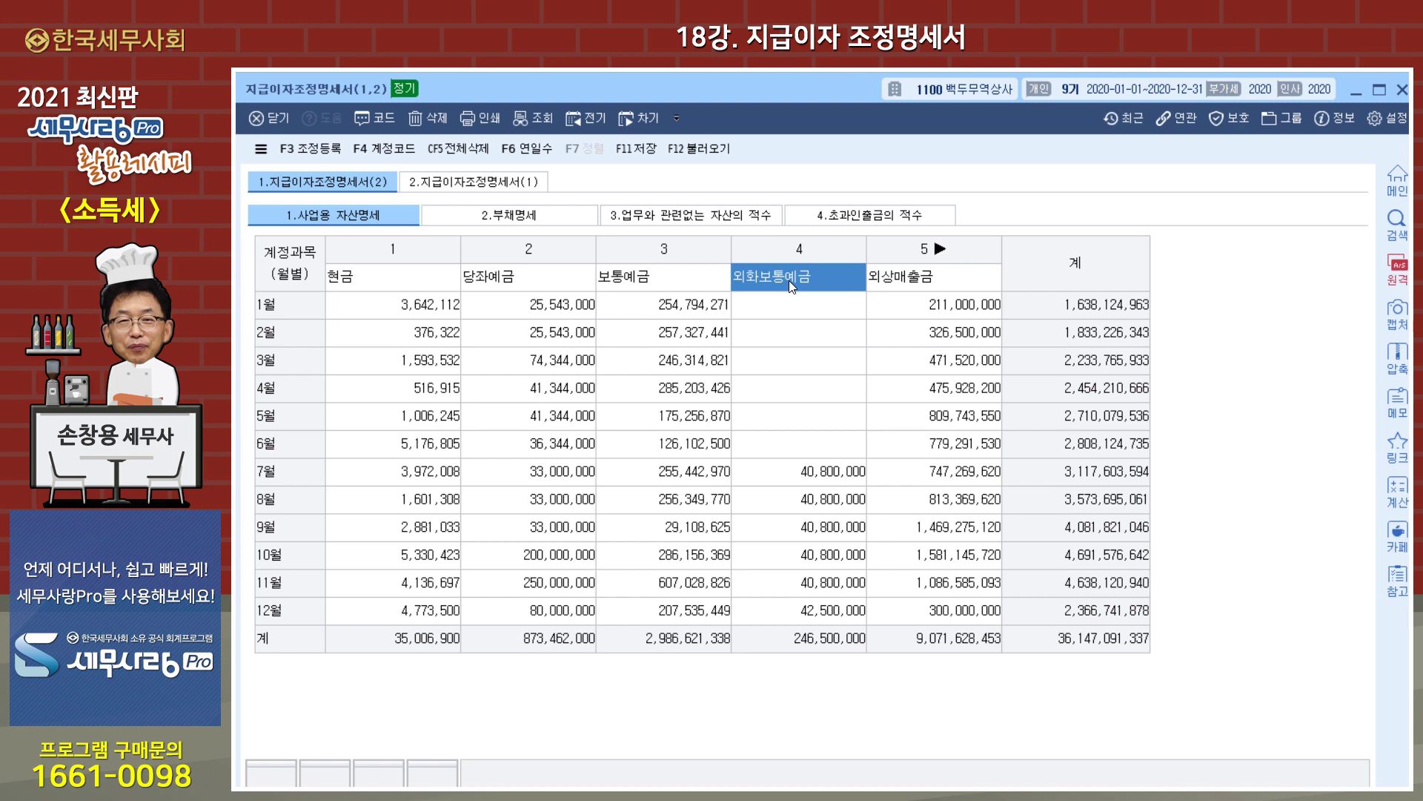
{"action": "key", "text": "Right"}
{"action": "key", "text": "Right"}
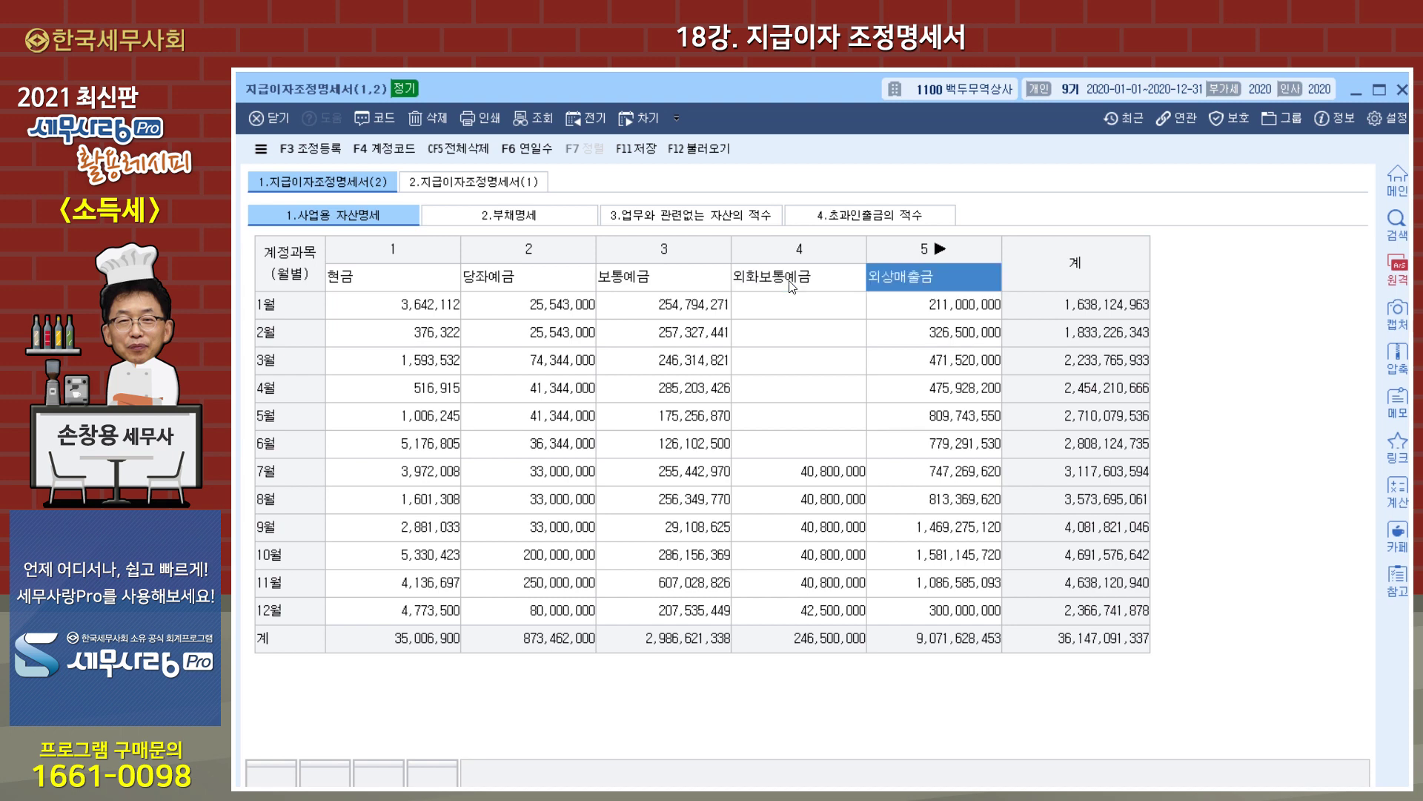
{"action": "key", "text": "Right"}
{"action": "key", "text": "Right"}
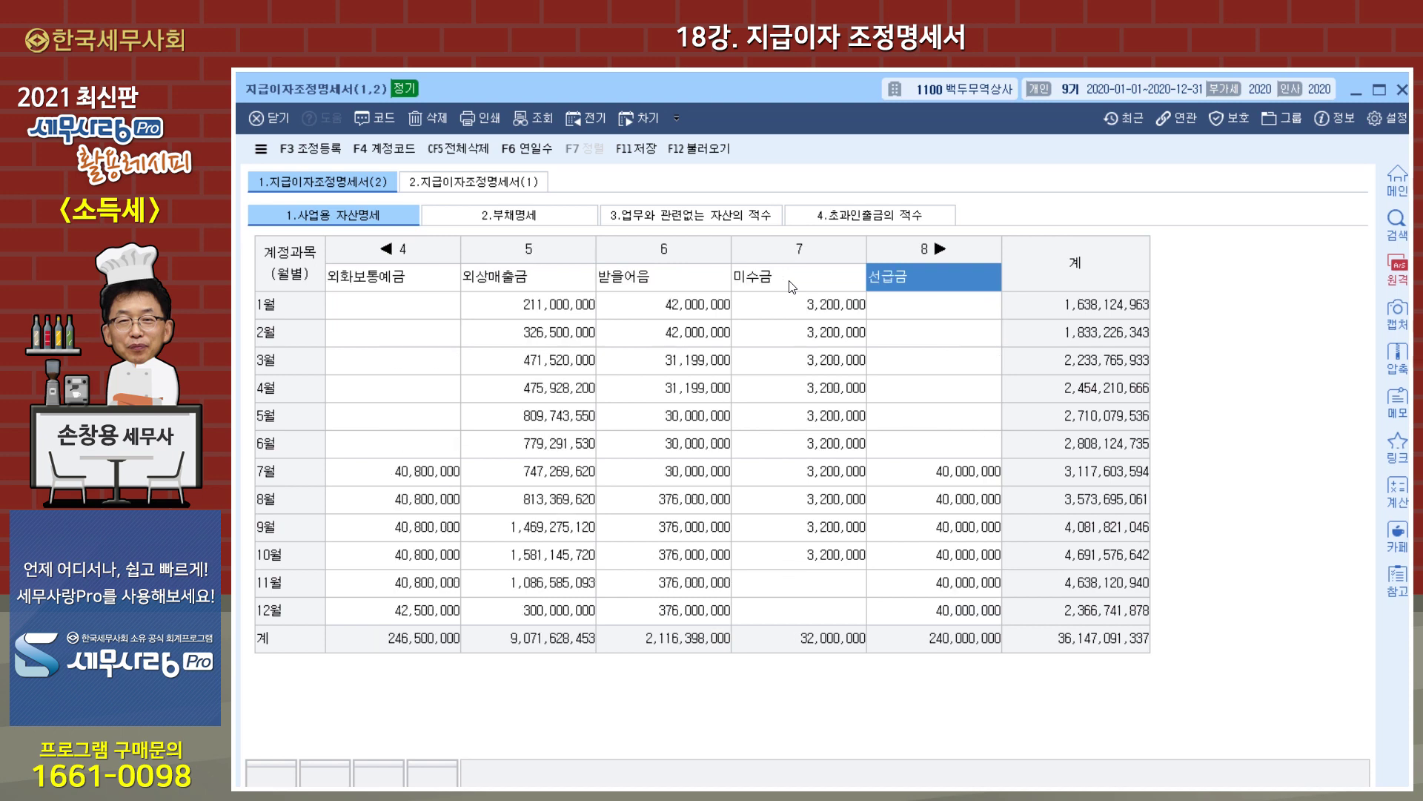
{"action": "key", "text": "Right"}
{"action": "key", "text": "Right"}
{"action": "key", "text": "Right"}
{"action": "key", "text": "Right"}
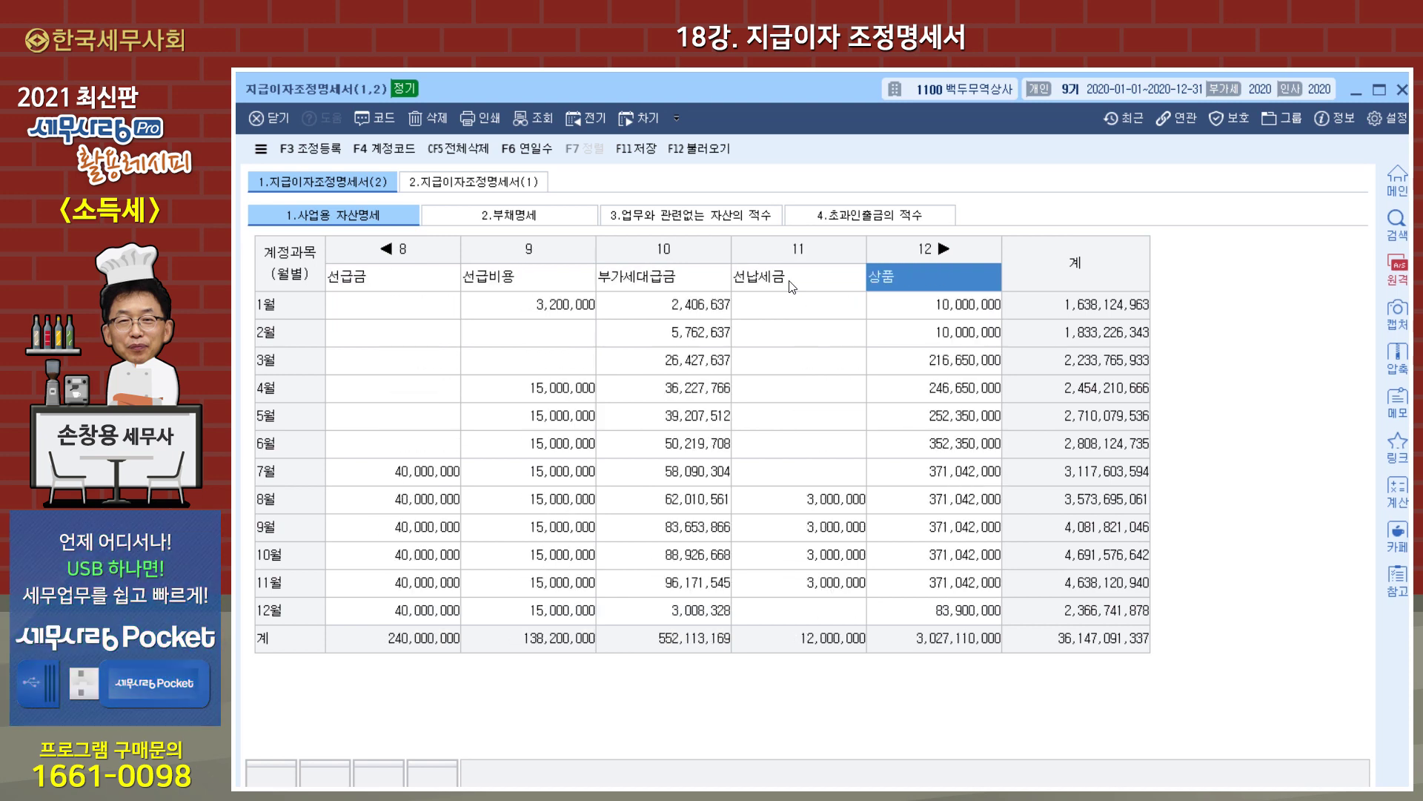
- Examine the liability details (부채명세) by account through 외화장기차입금, declining another reload of voucher data
{"action": "left_click", "coordinate": [516, 217]}
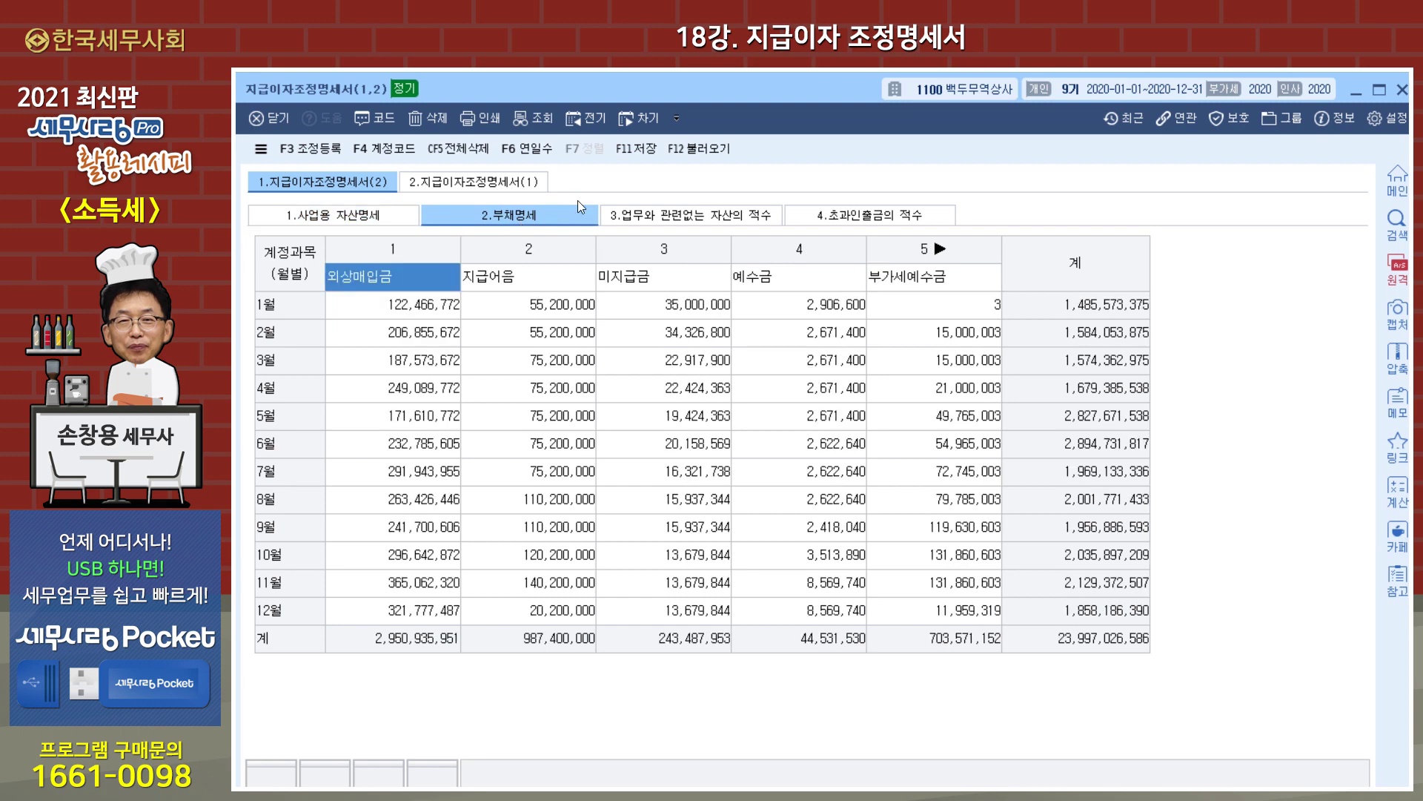
{"action": "left_click", "coordinate": [691, 151]}
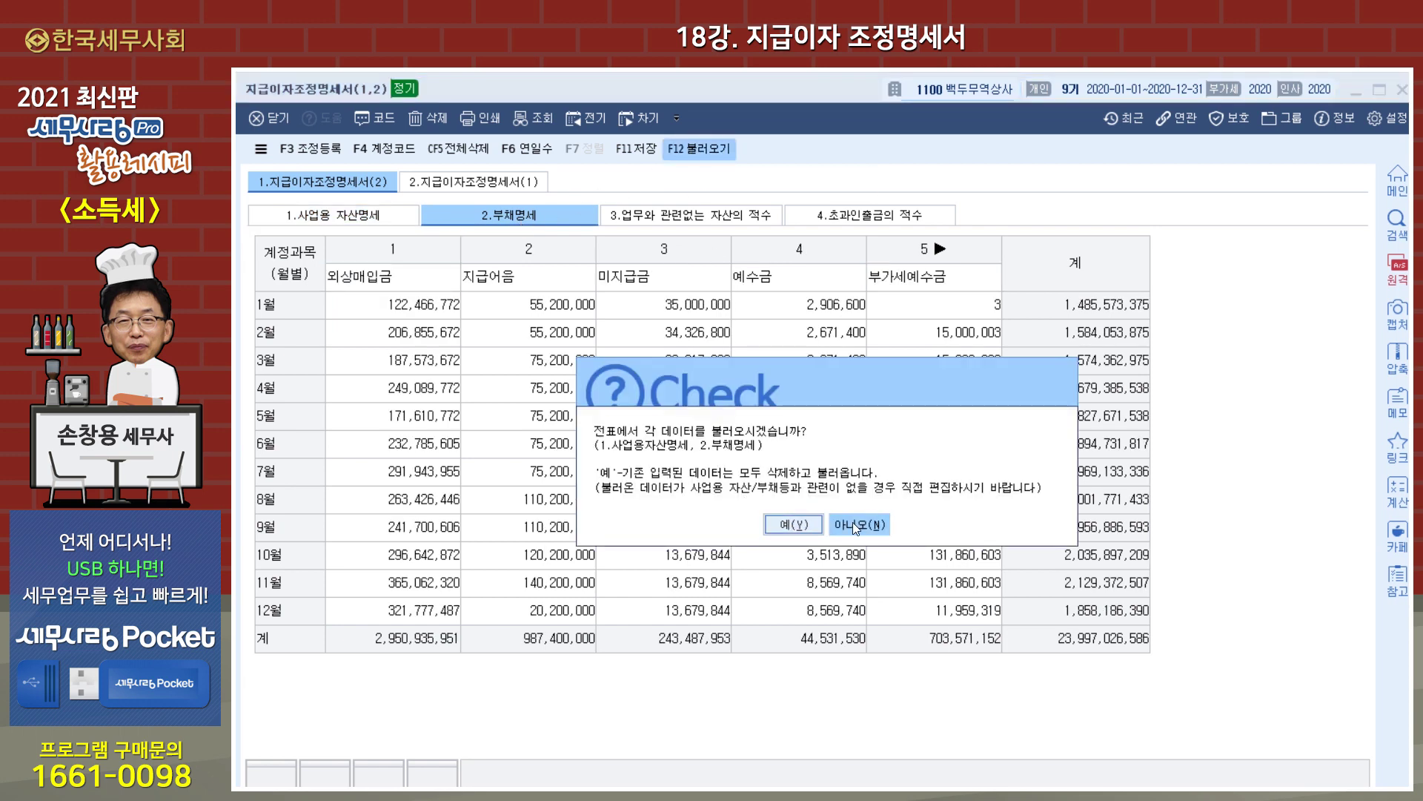
{"action": "left_click", "coordinate": [852, 524]}
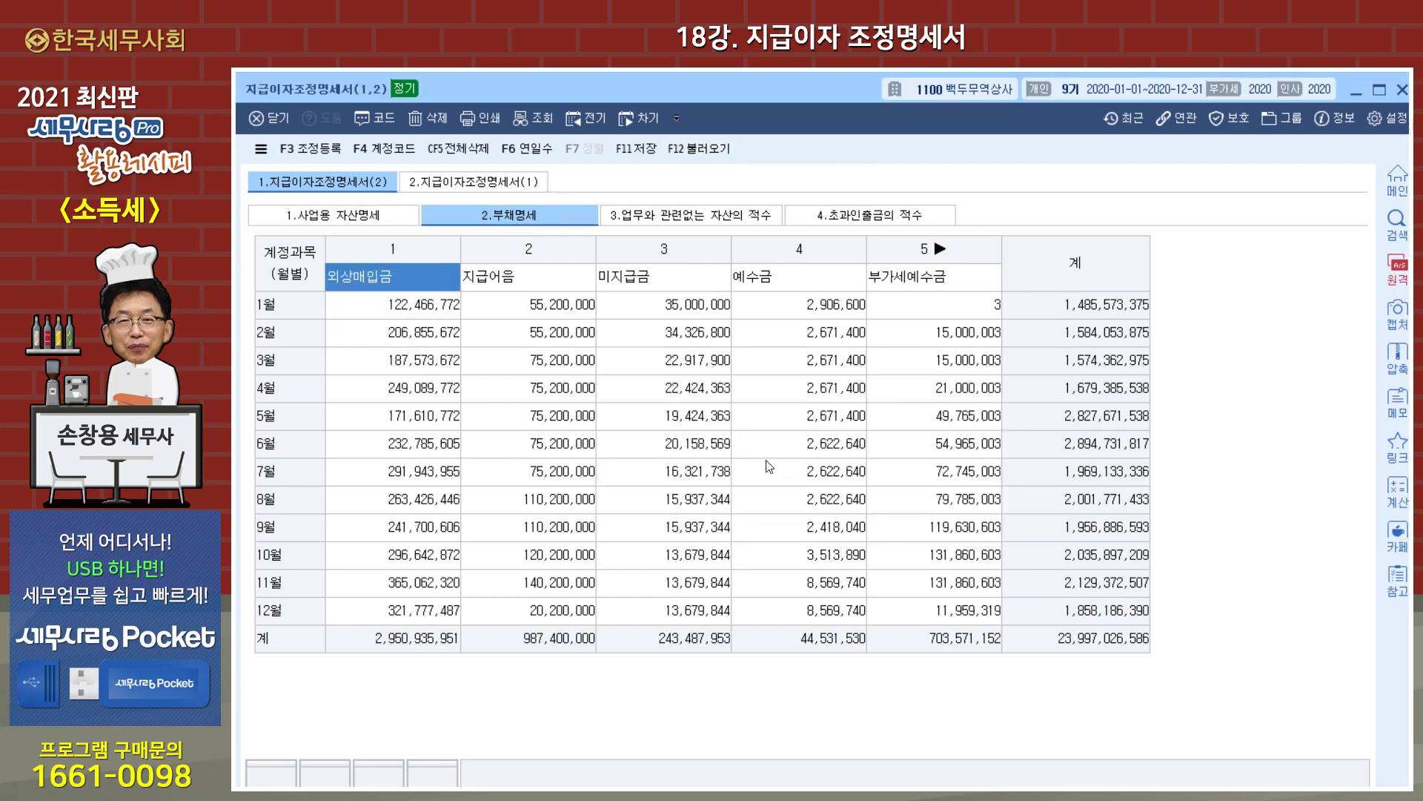
{"action": "key", "text": "Right"}
{"action": "key", "text": "Right"}
{"action": "key", "text": "Right"}
{"action": "key", "text": "Right"}
{"action": "key", "text": "Right"}
{"action": "key", "text": "Right"}
{"action": "key", "text": "Right"}
{"action": "key", "text": "Right"}
{"action": "key", "text": "Right"}
{"action": "key", "text": "Right"}
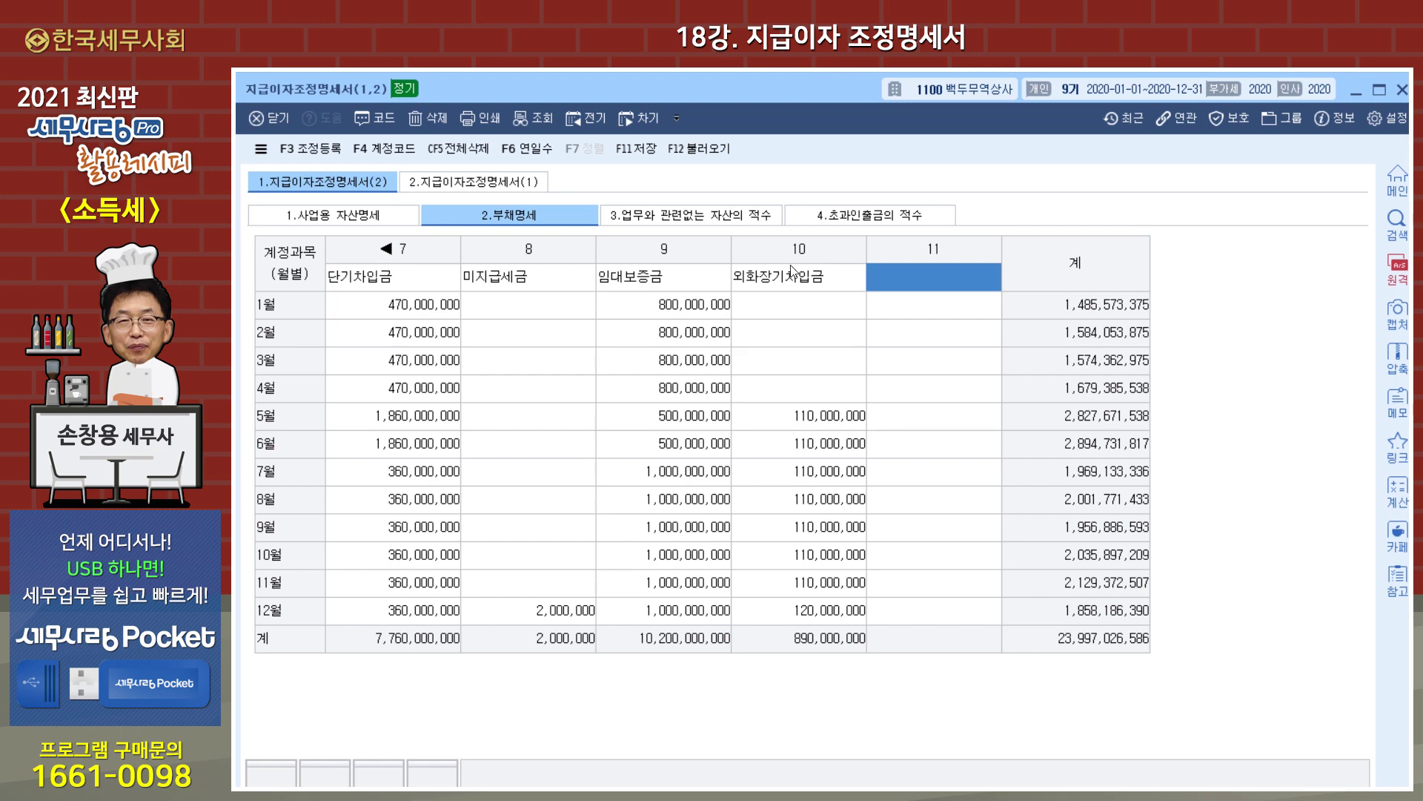
- Set account 0107 단기매매증권 as the first account in the non-business asset schedule (업무와 관련없는 자산의 적수)
{"action": "left_click", "coordinate": [713, 218]}
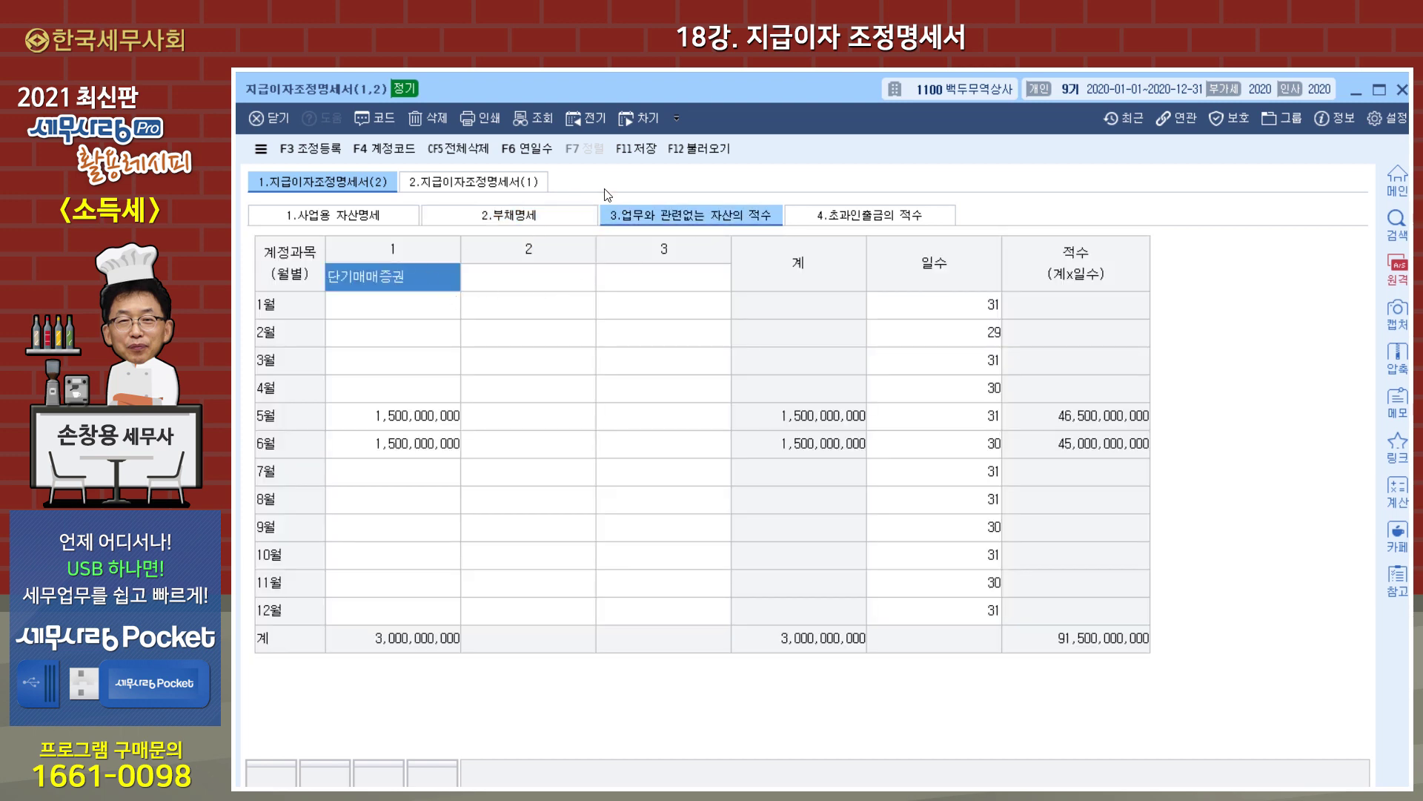
{"action": "double_click", "coordinate": [409, 280]}
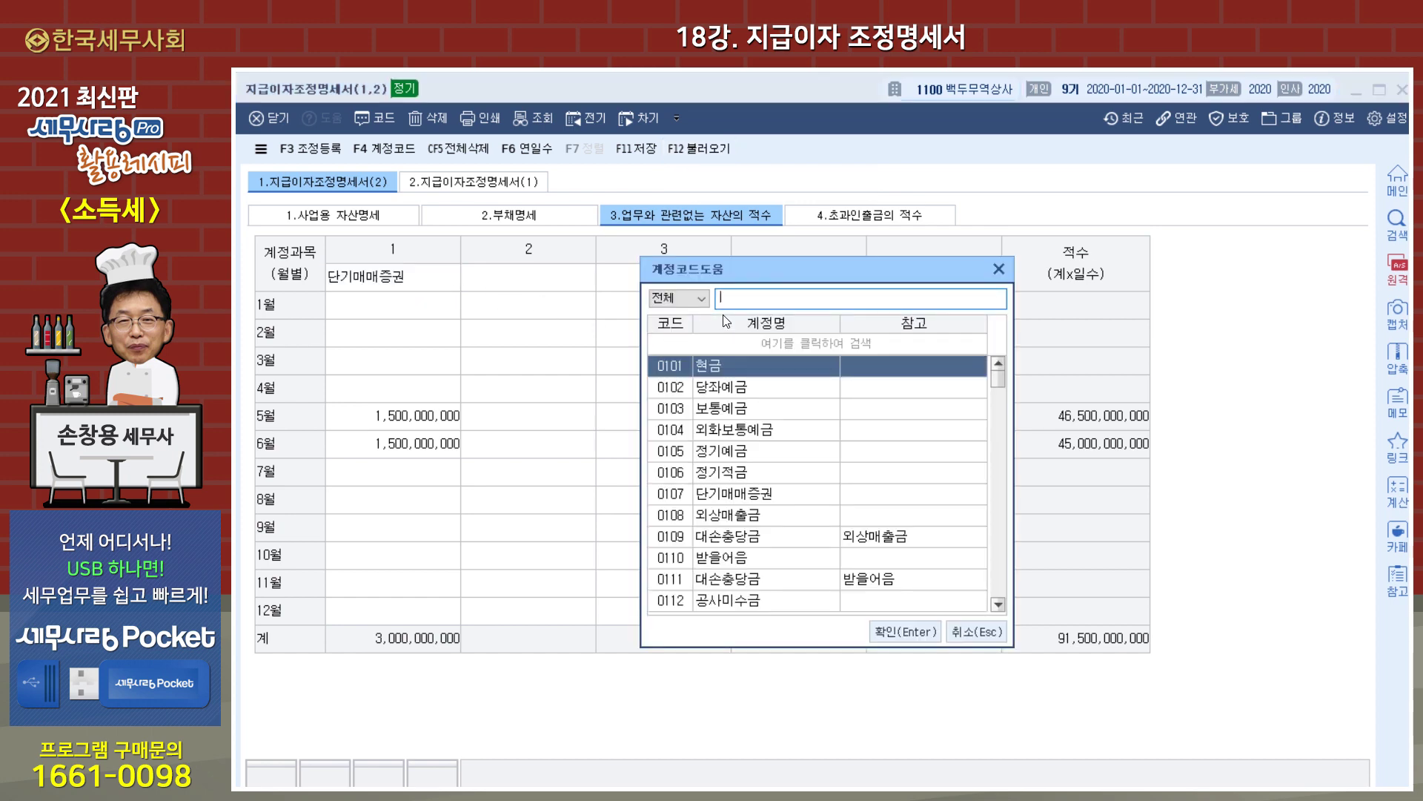
{"action": "left_click", "coordinate": [727, 494]}
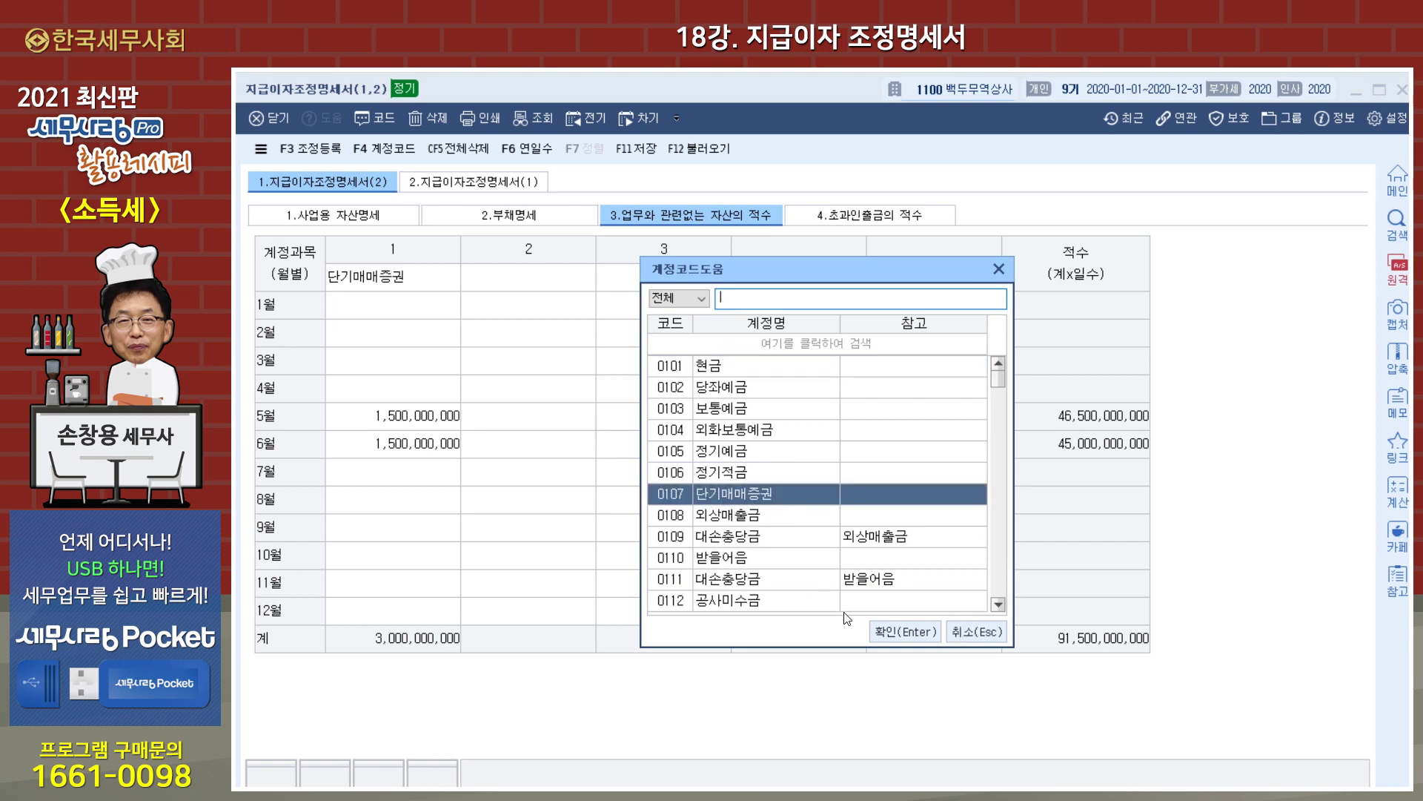
{"action": "left_click", "coordinate": [883, 630]}
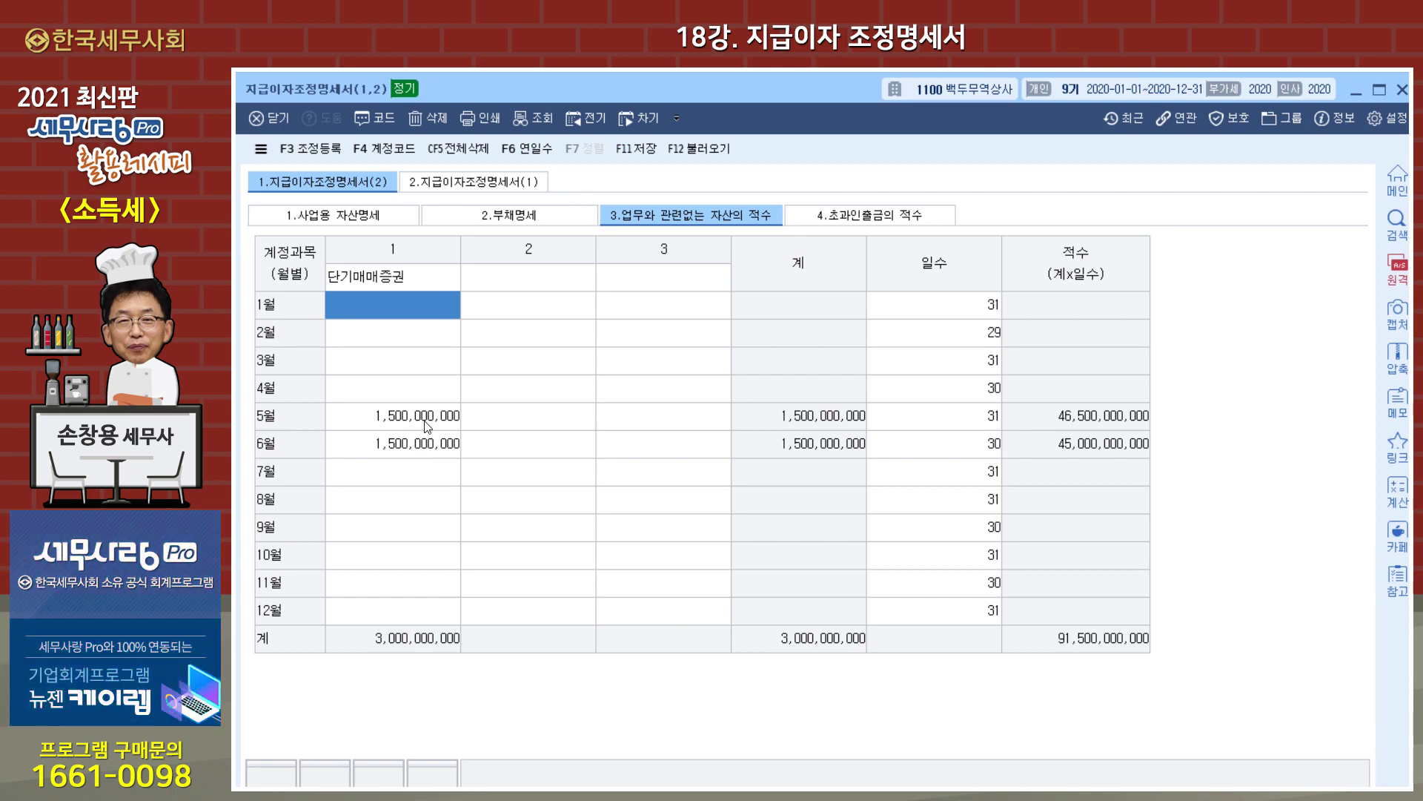
- Review the excess withdrawal schedule (초과인출금의 적수) and both sections of 지급이자조정명세서(1)
{"action": "left_click", "coordinate": [866, 216]}
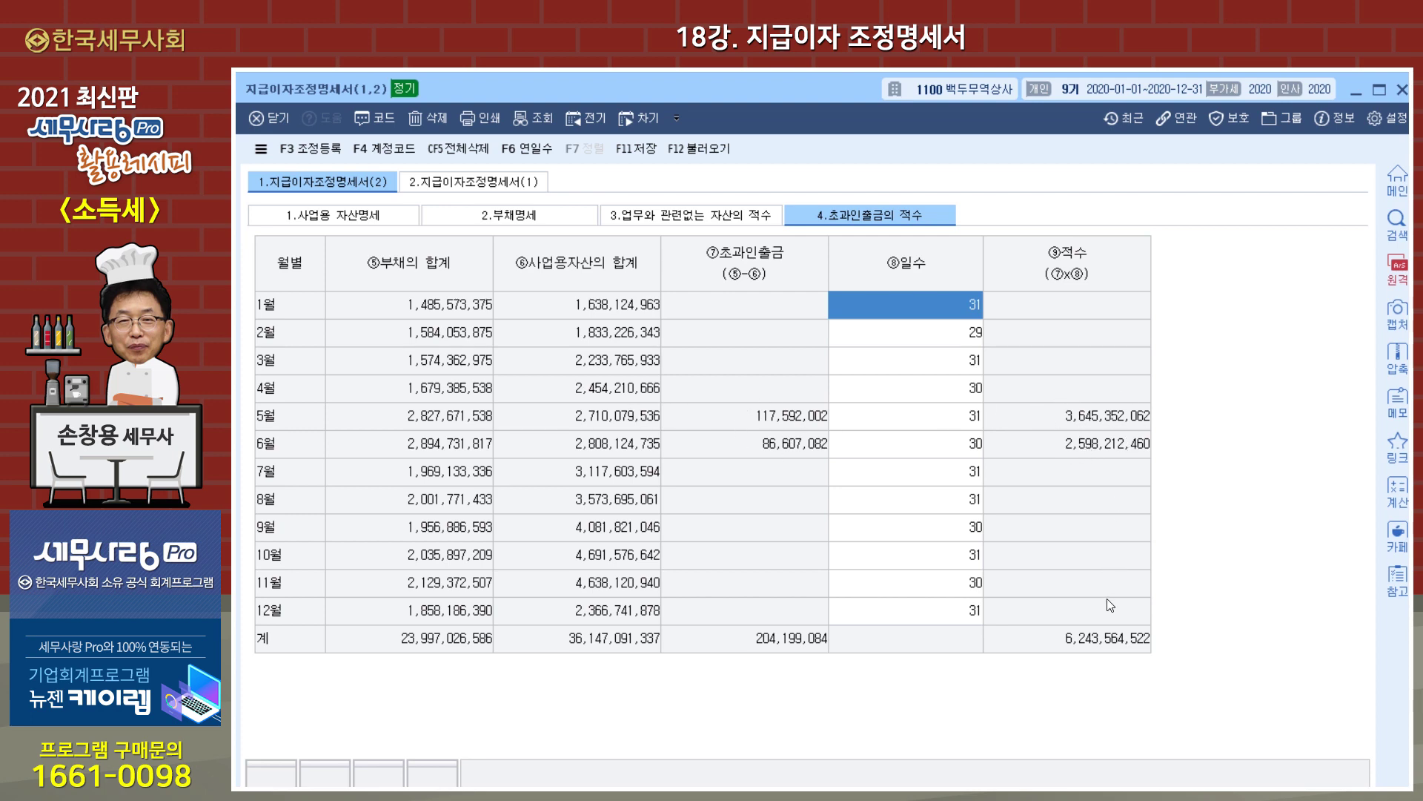
{"action": "left_click", "coordinate": [511, 189]}
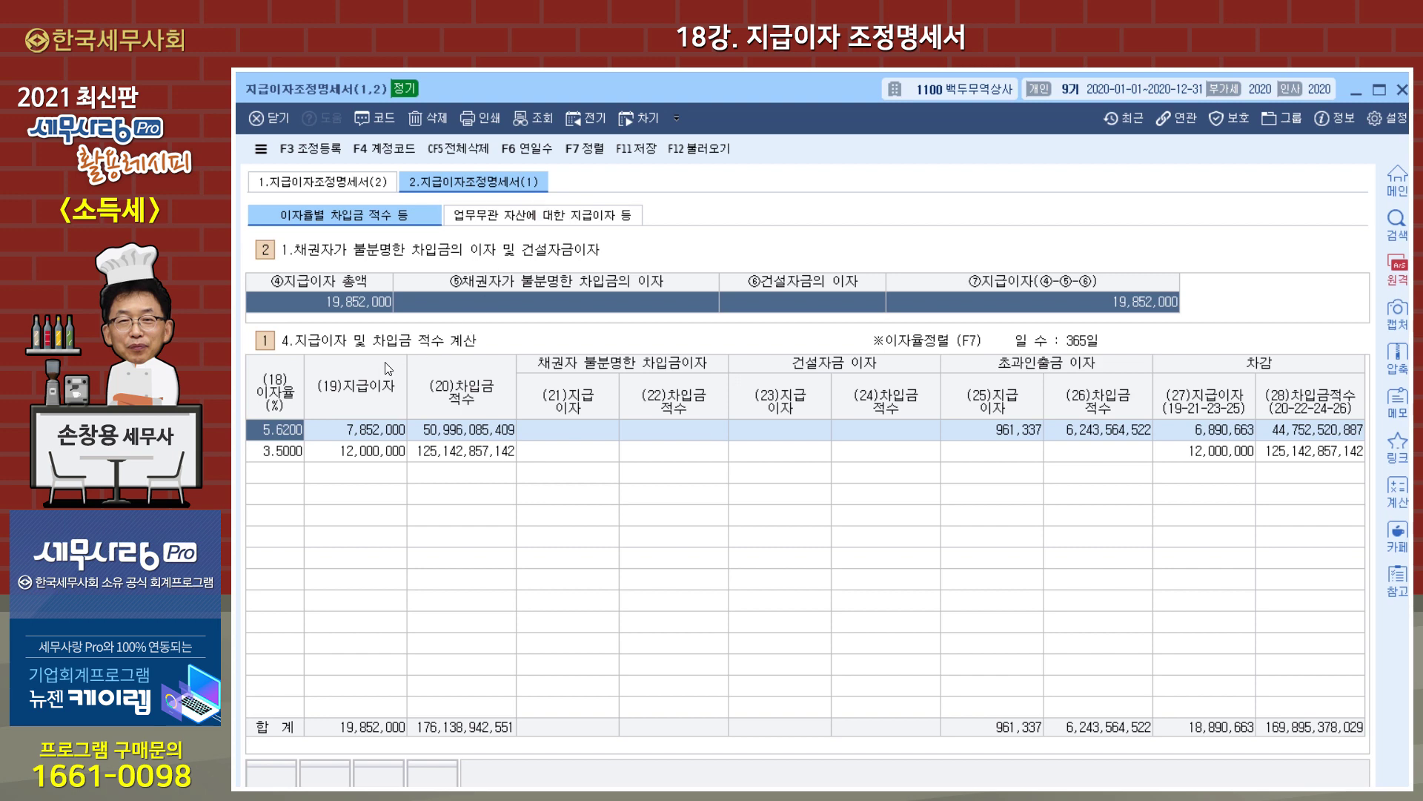
{"action": "left_click", "coordinate": [293, 453]}
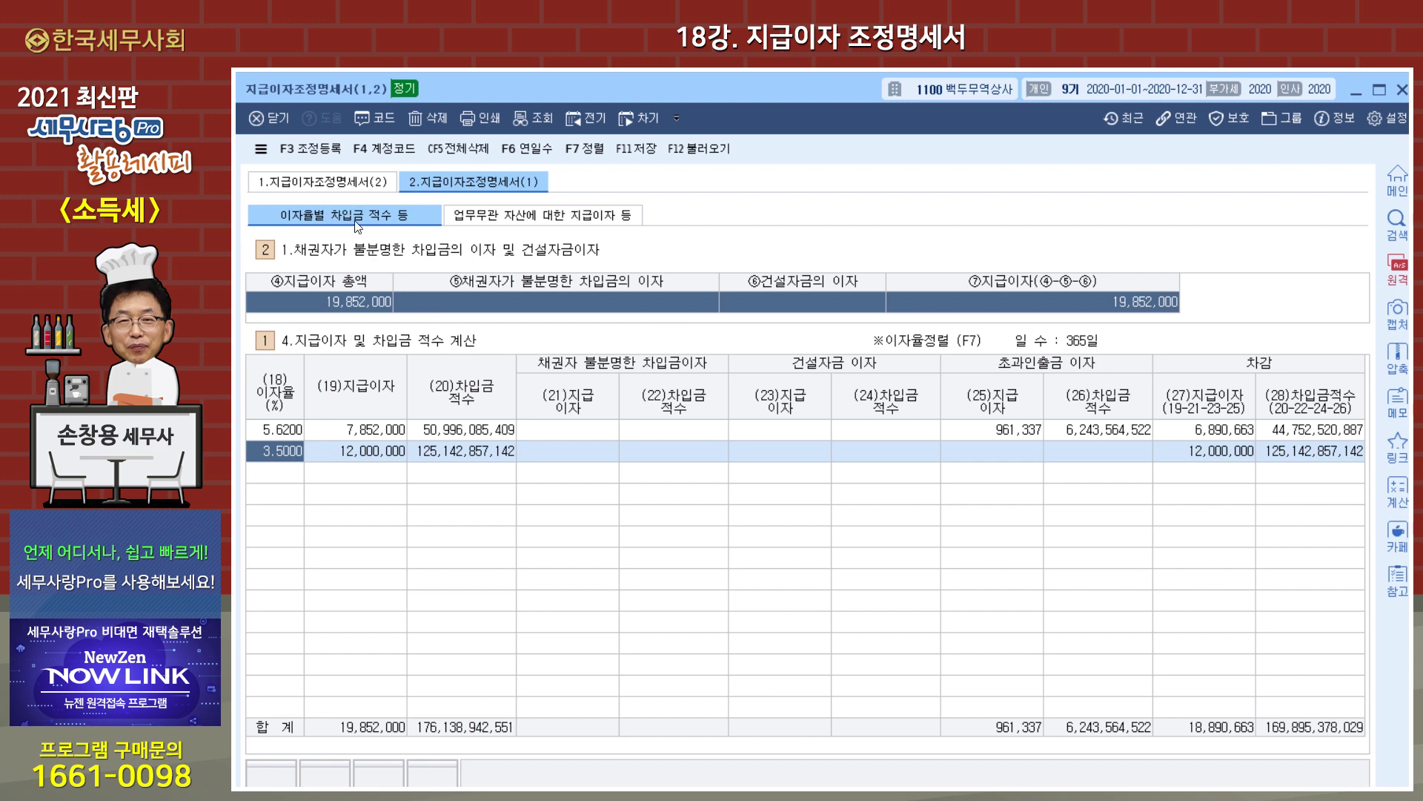
{"action": "left_click", "coordinate": [564, 221]}
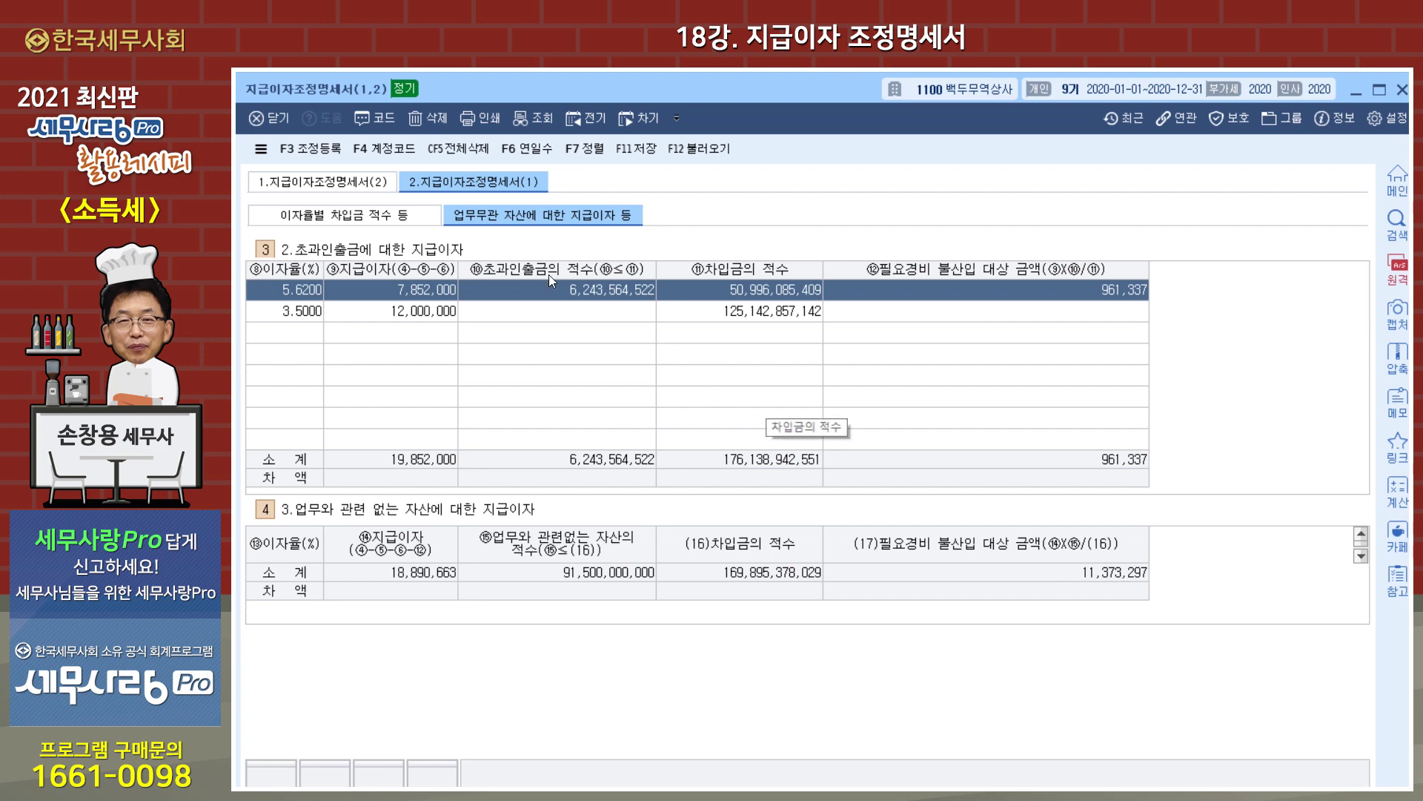
- Check the 초과인출금이자 and 업무무관자산지급이자 entries in the adjustment registration (조정 등록), and close it
{"action": "left_click", "coordinate": [325, 156]}
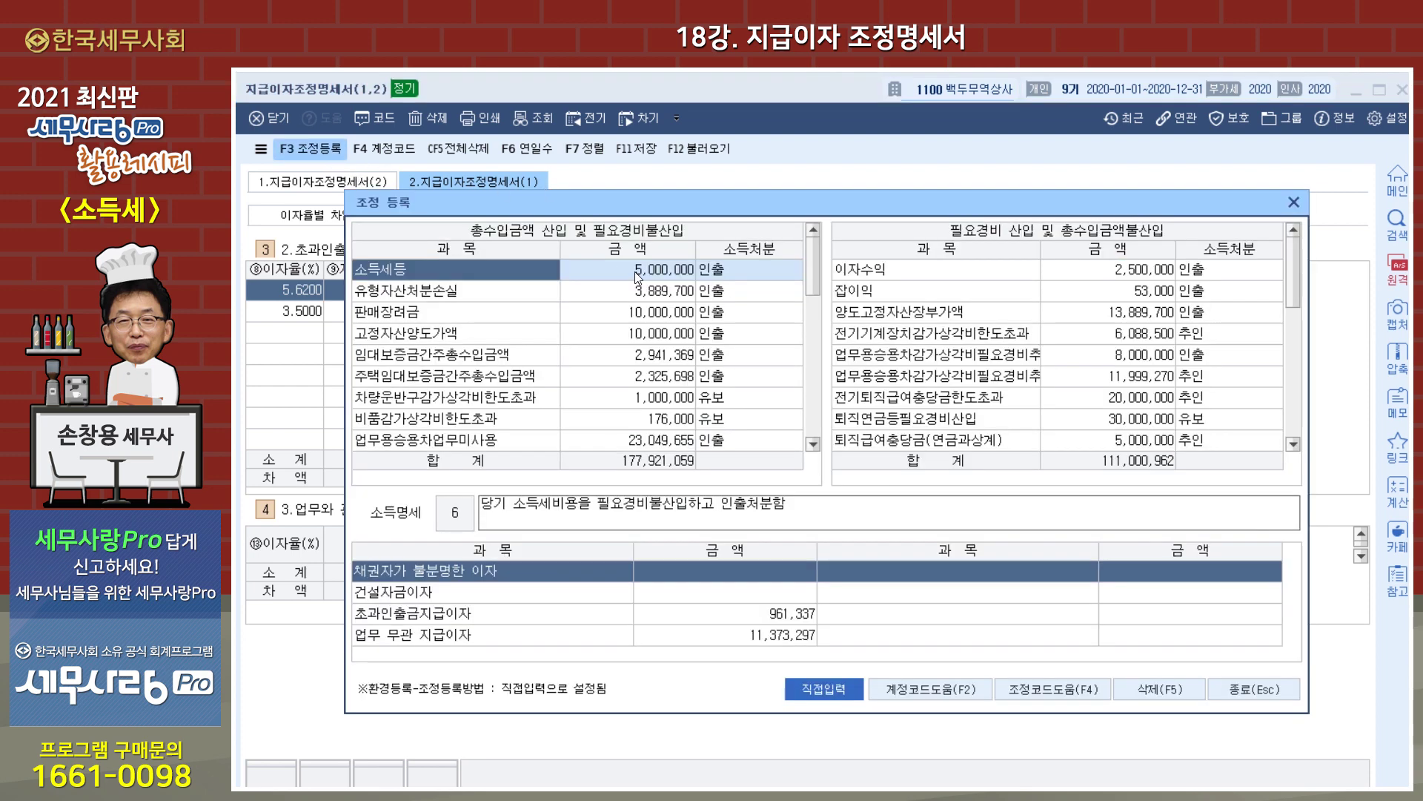
{"action": "left_click_drag", "start_coordinate": [815, 283], "coordinate": [807, 426]}
{"action": "left_click", "coordinate": [512, 382]}
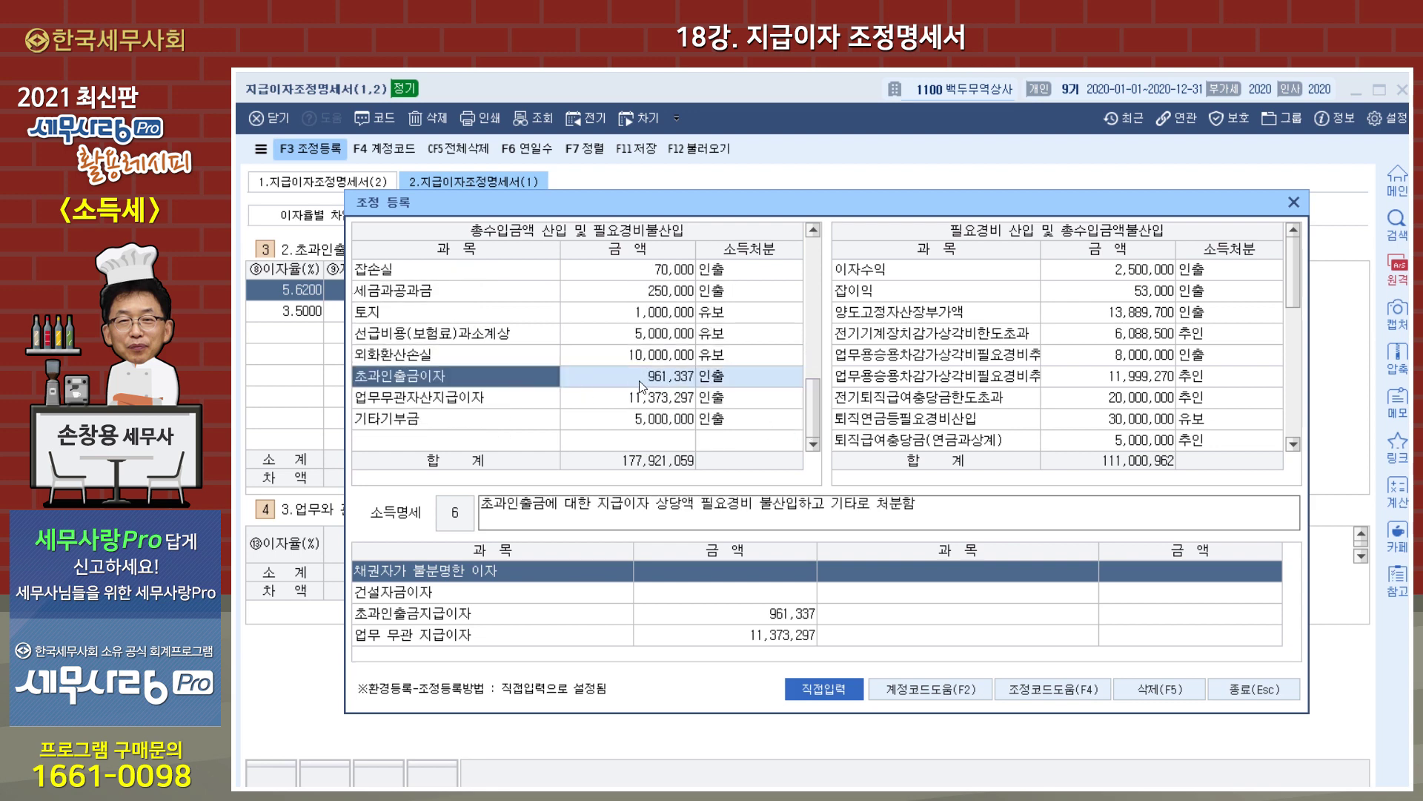
{"action": "left_click", "coordinate": [612, 403]}
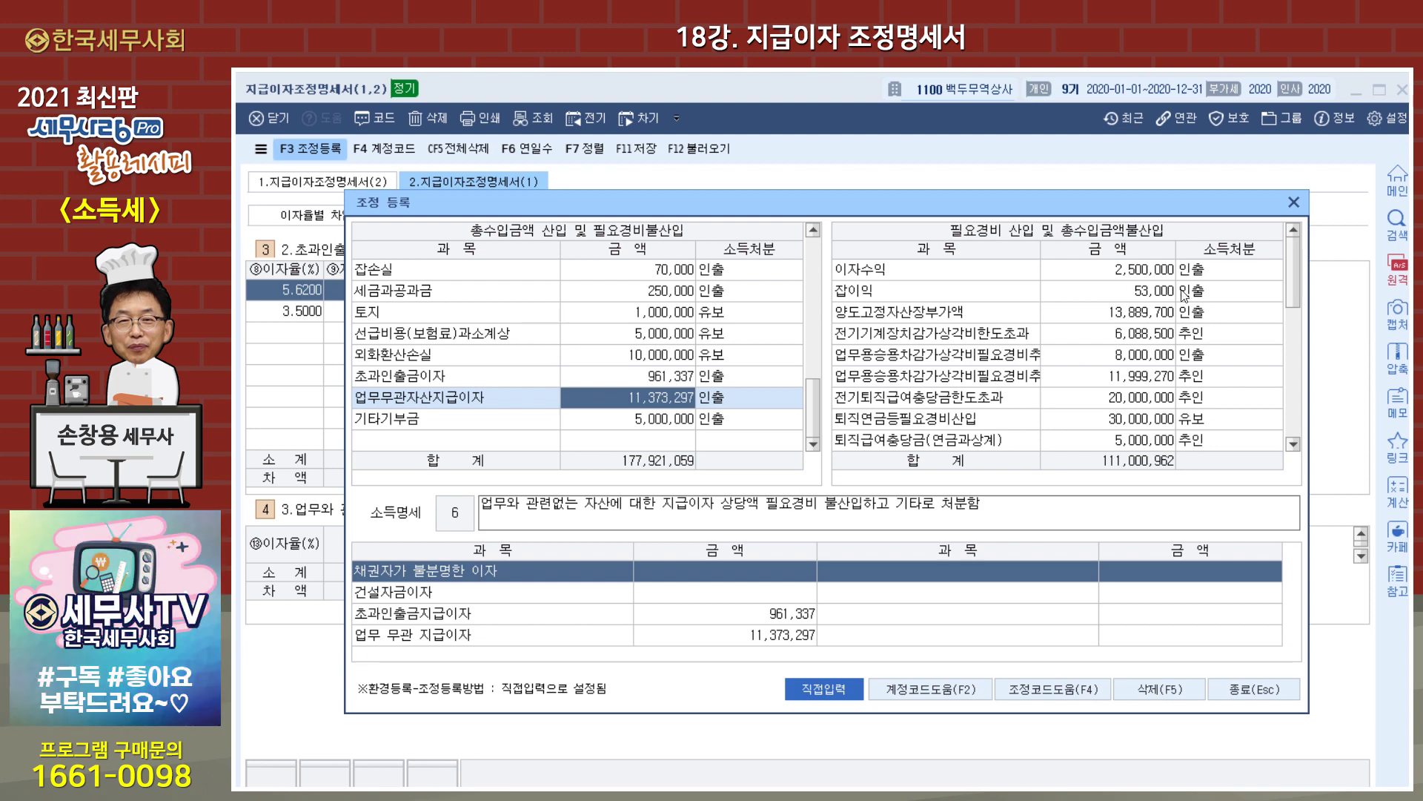
{"action": "left_click", "coordinate": [1295, 202]}
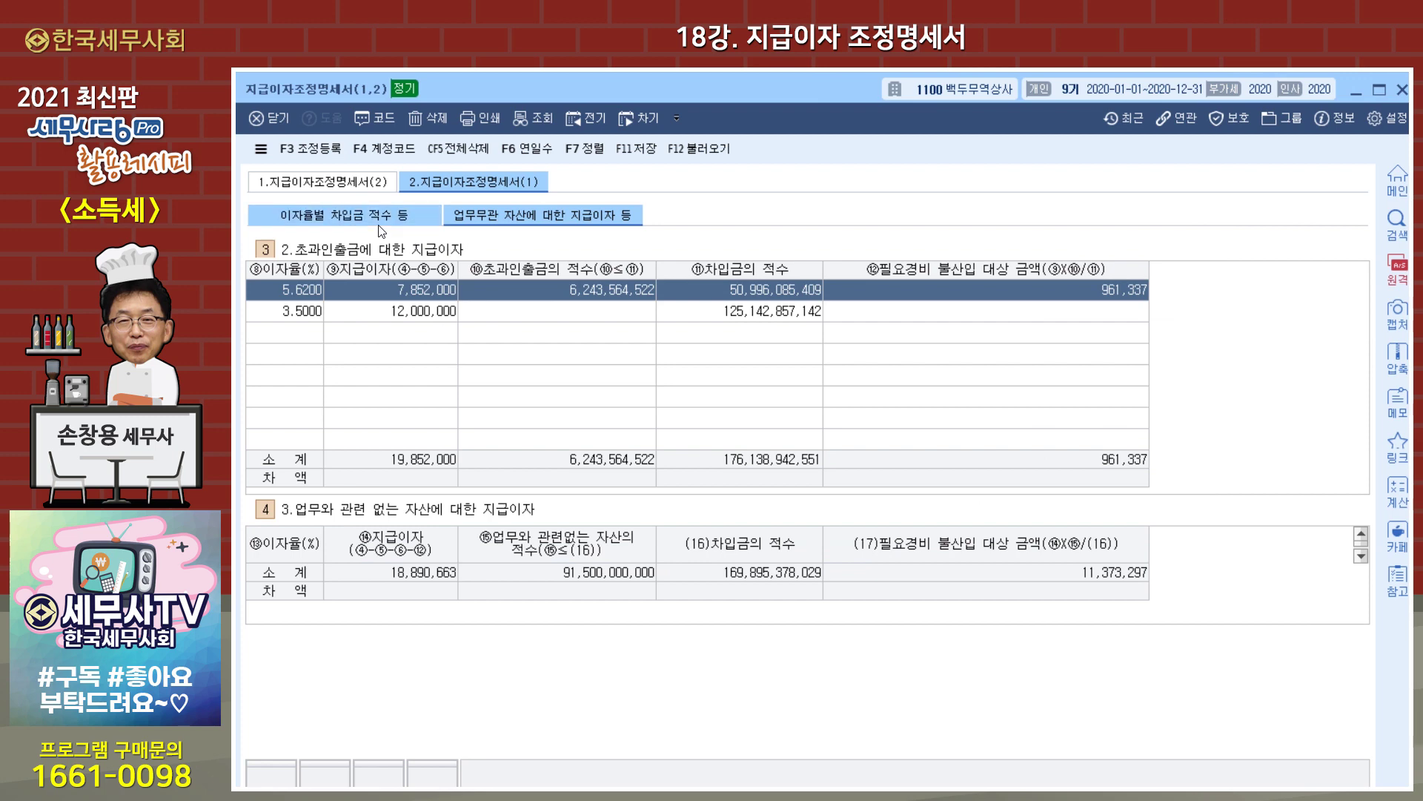
- Return to the business asset details (사업용 자산명세) in 지급이자조정명세서(2)
{"action": "left_click", "coordinate": [342, 185]}
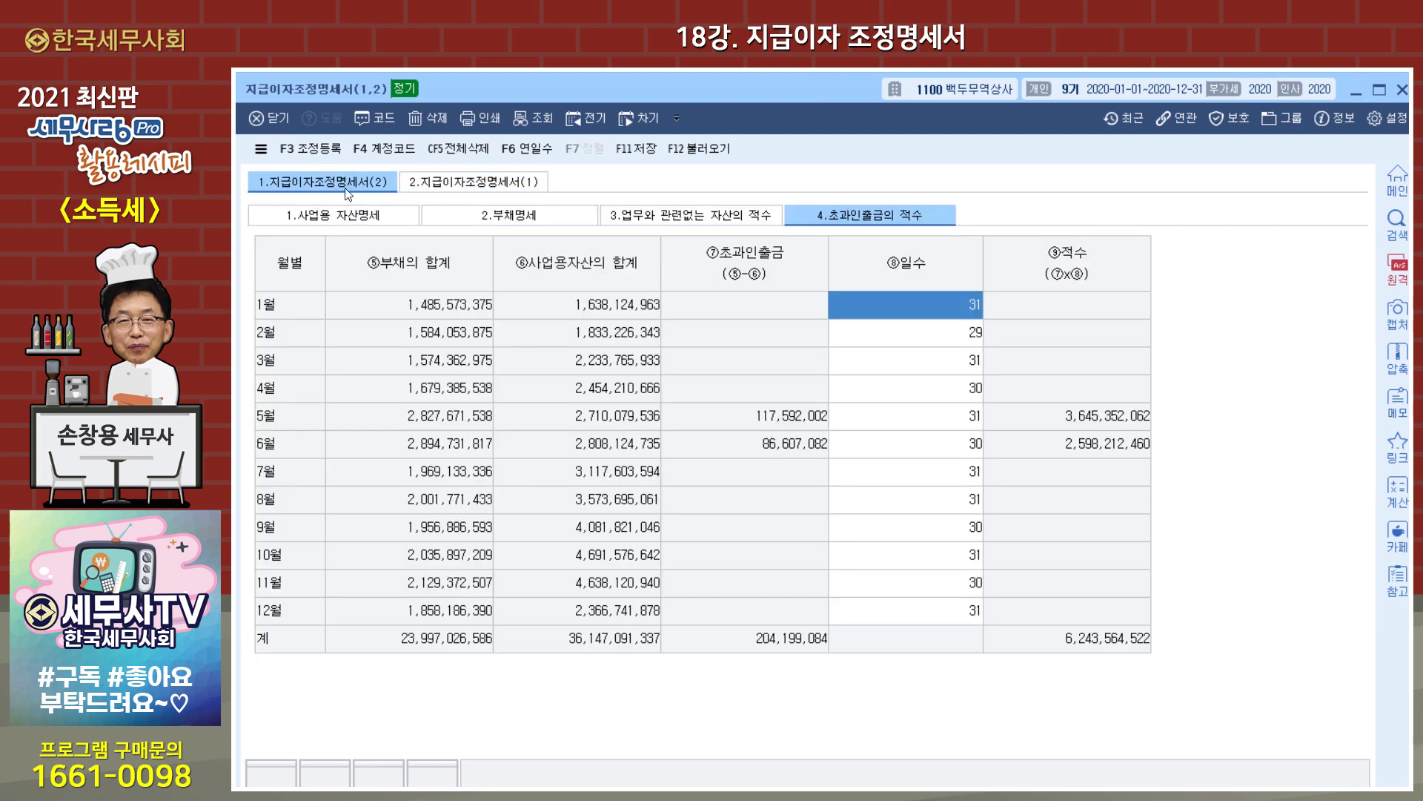
{"action": "left_click", "coordinate": [353, 216]}
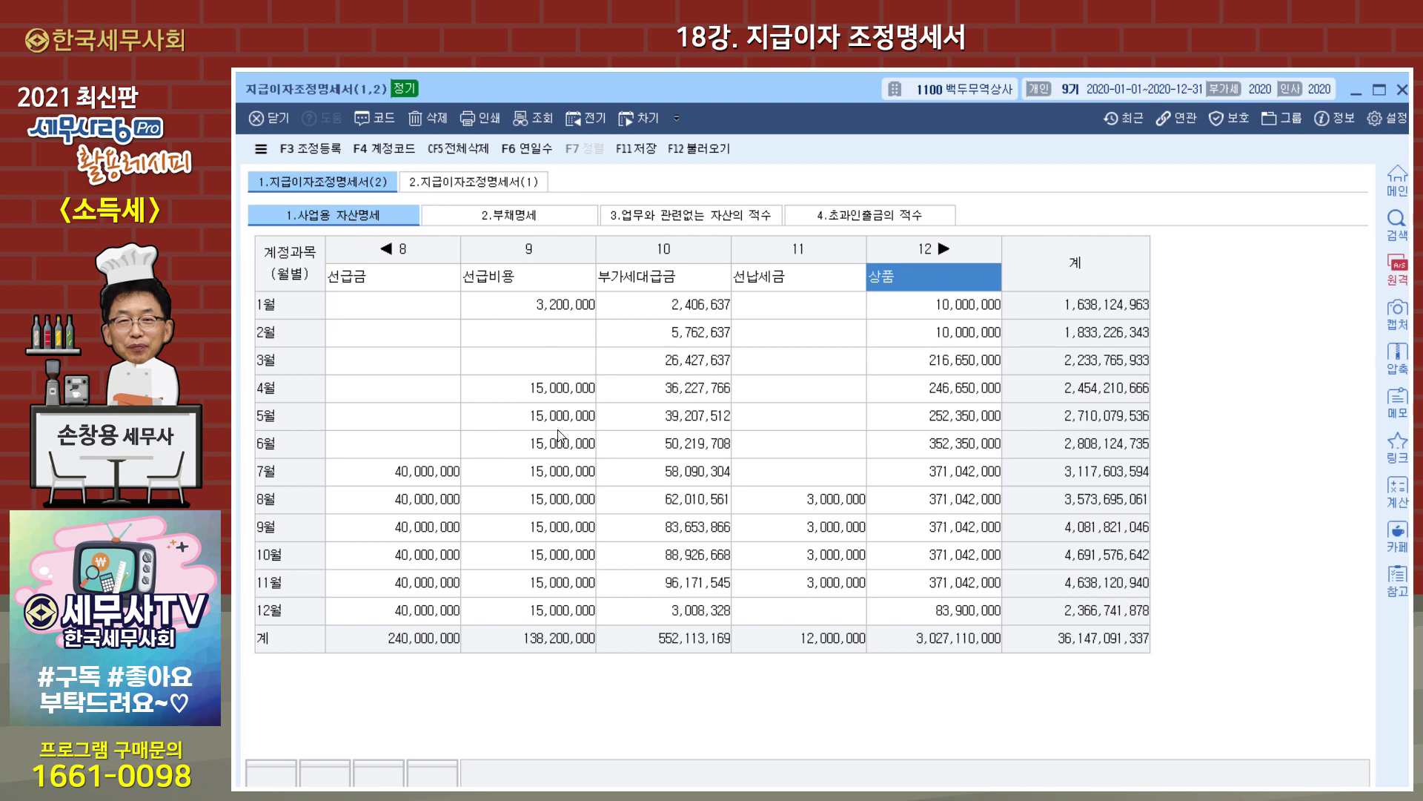